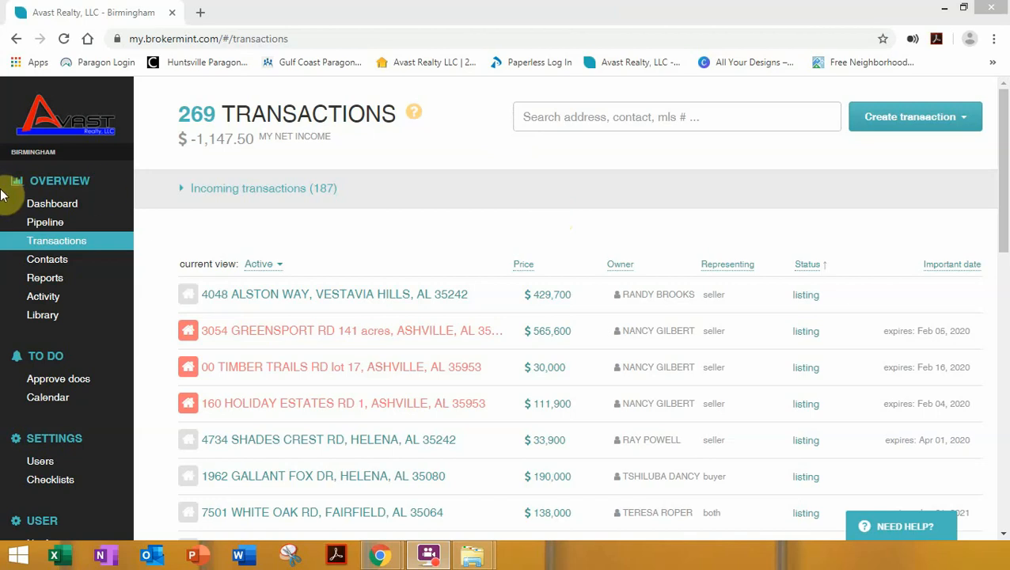
Search the transactions for 1313 and open the pending transaction.
left_click(609, 117)
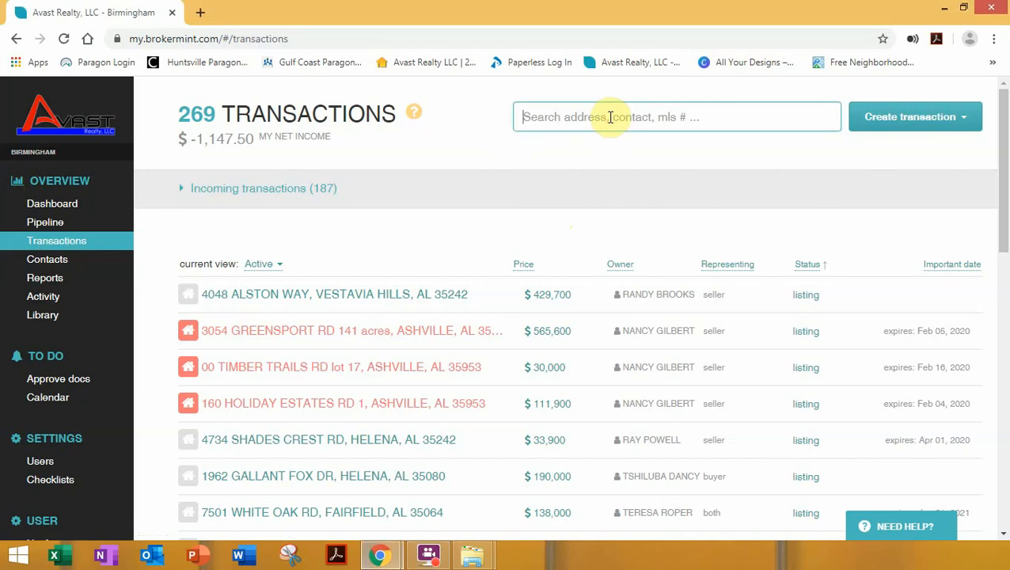
type("1313")
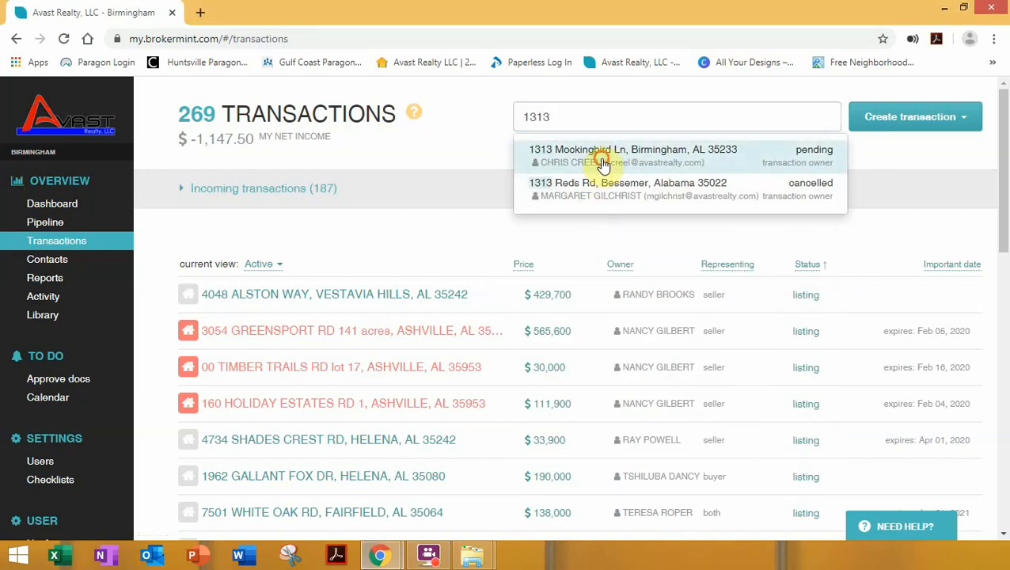
left_click(601, 159)
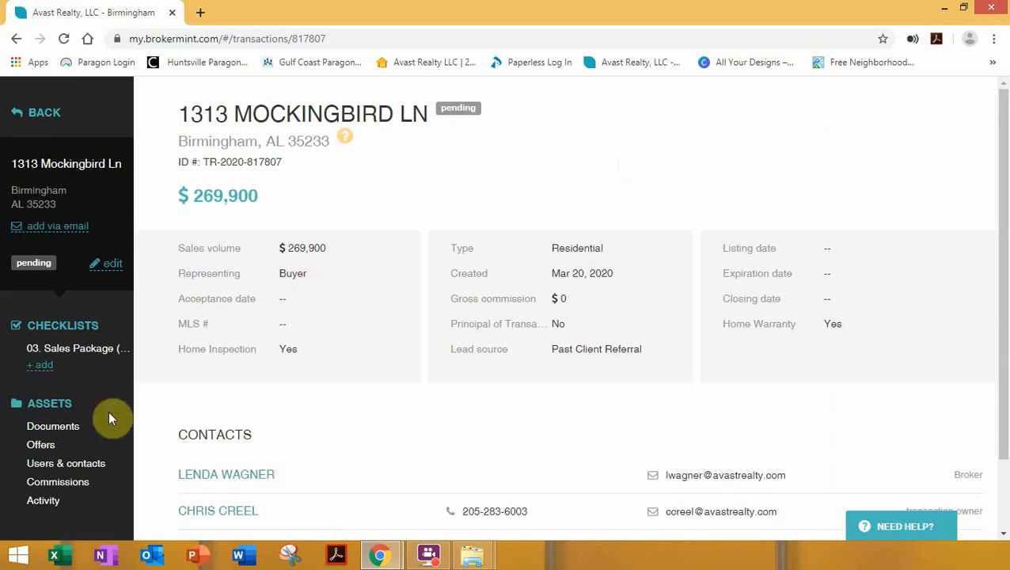
Open the 03. Sales Package (Buyer Side) checklist and upload the Sales Contract Purchase Agreement (resign) PDF to the transaction's unsorted documents.
left_click(87, 351)
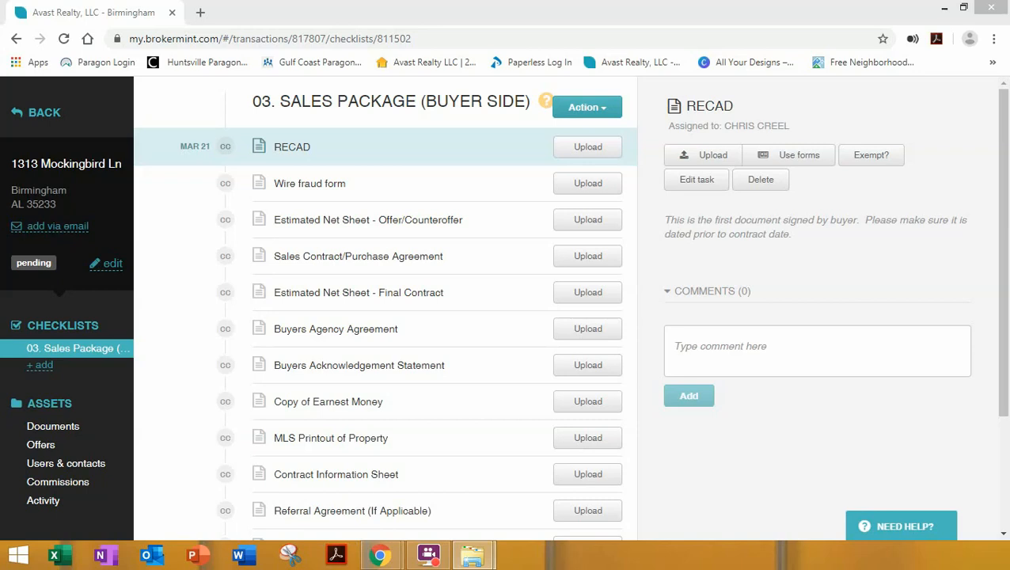
left_click_drag(839, 119, 485, 356)
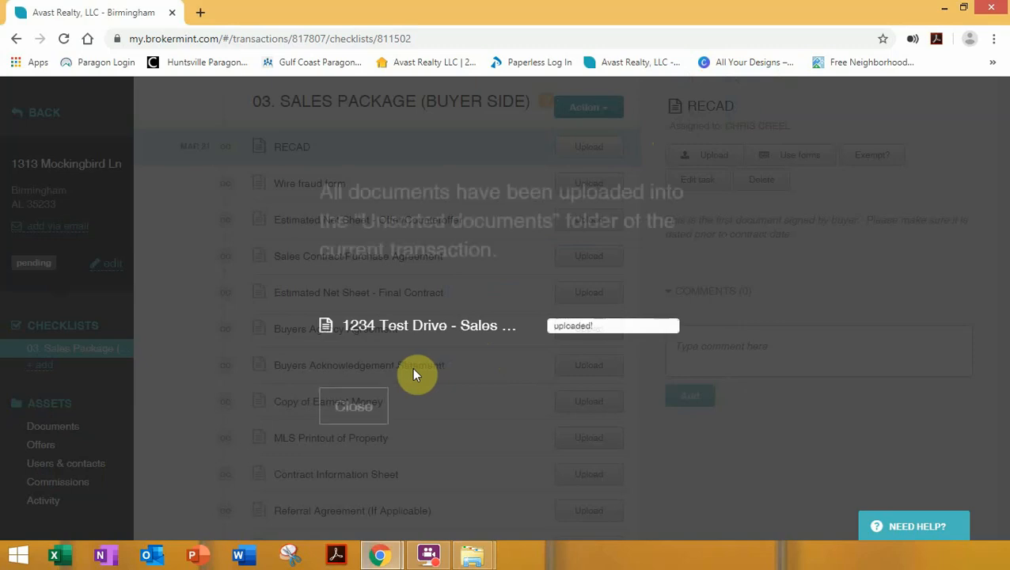
left_click(369, 412)
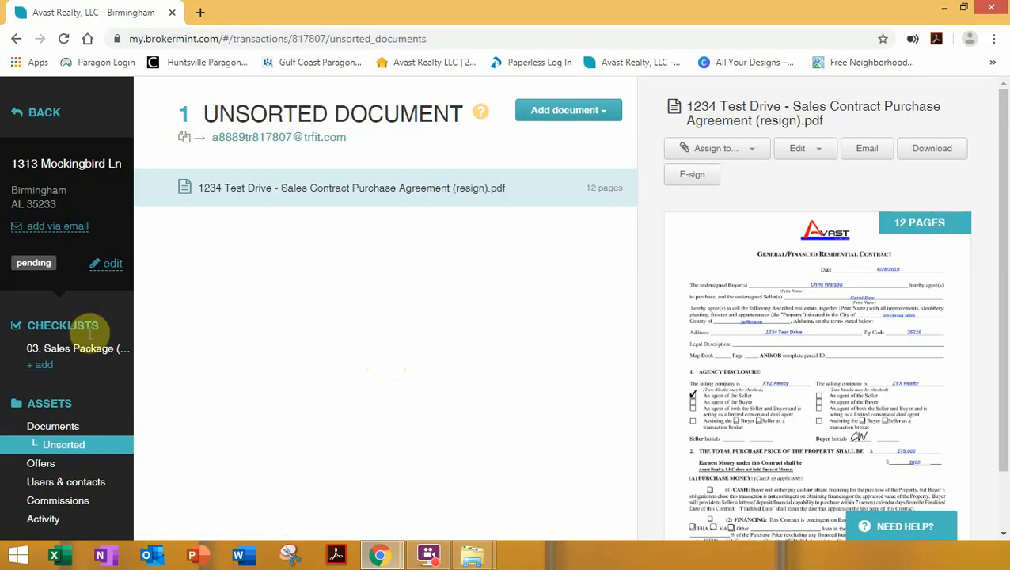
Look over the sales package checklist and the full documents list, ending at the unsorted documents.
left_click(100, 356)
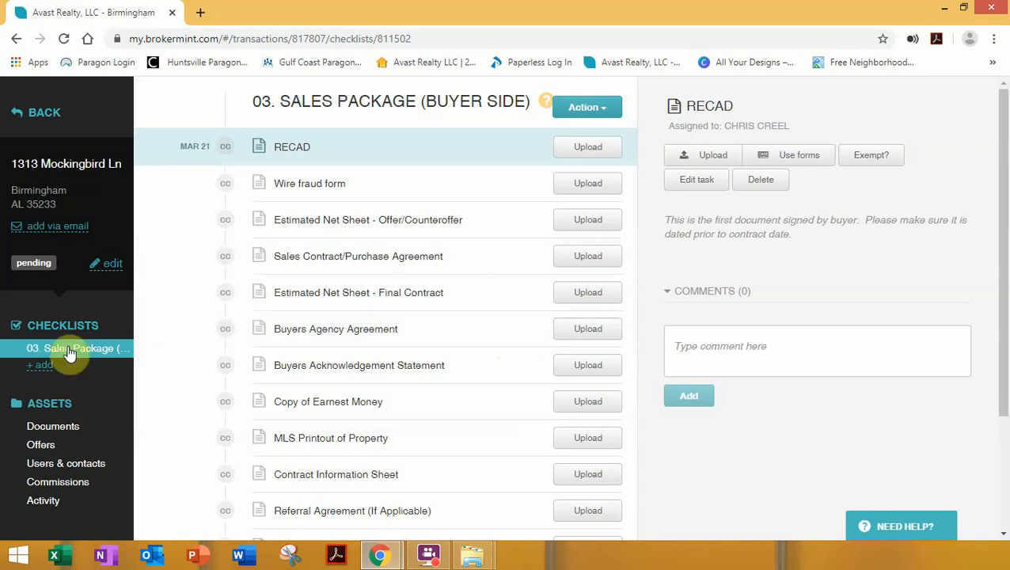
left_click(68, 431)
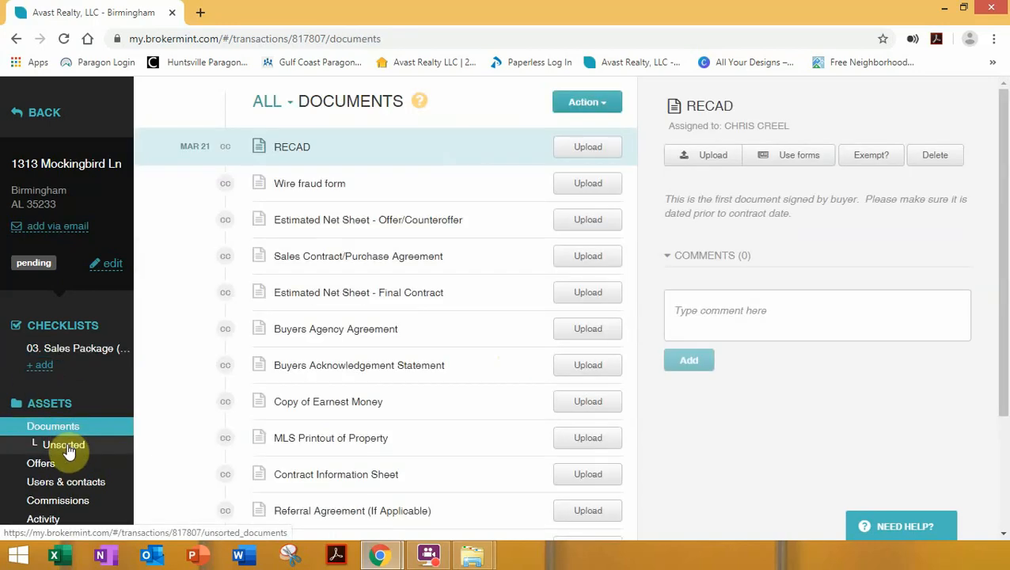
left_click(67, 446)
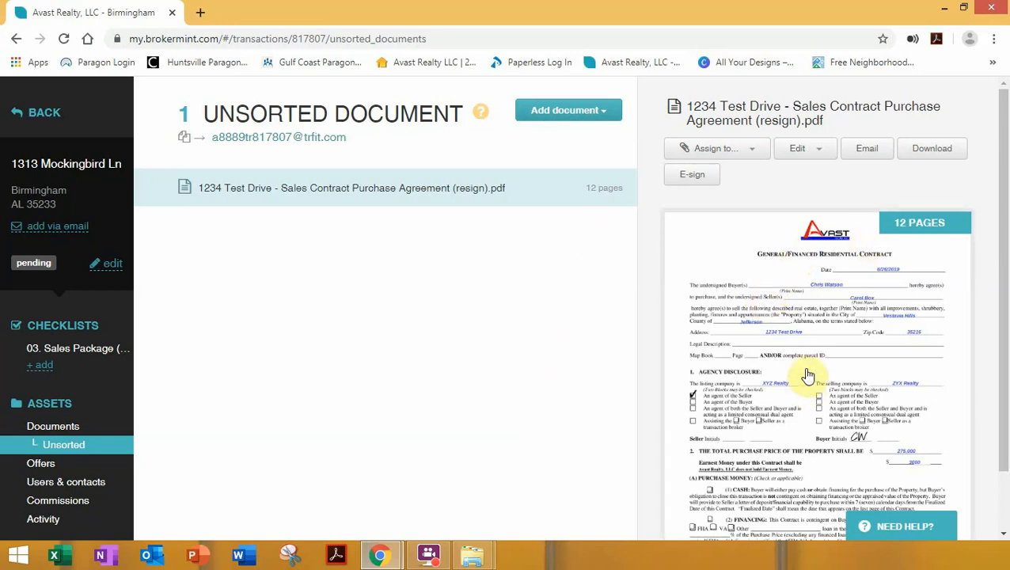
left_click(802, 149)
left_click(801, 180)
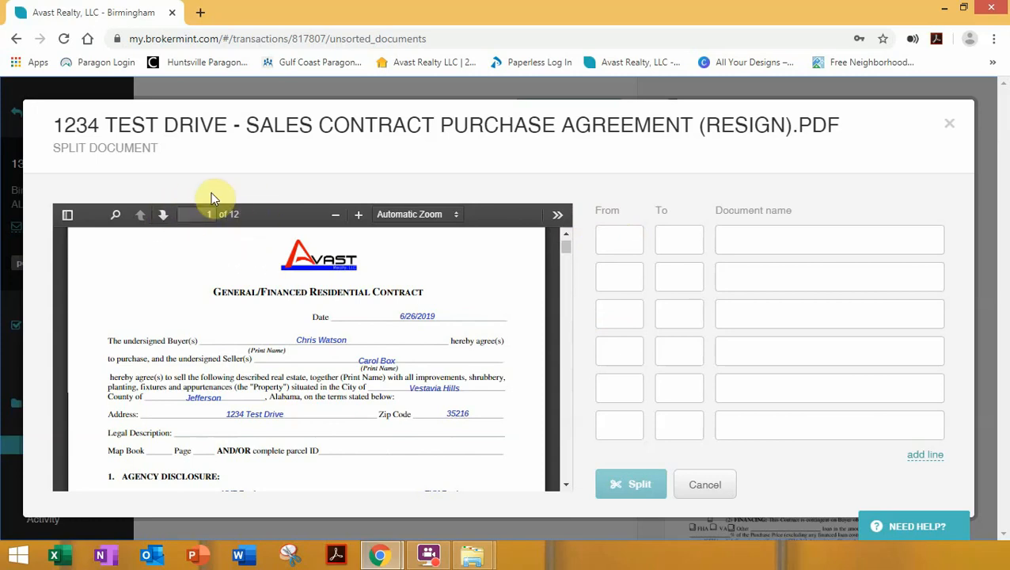
left_click(623, 238)
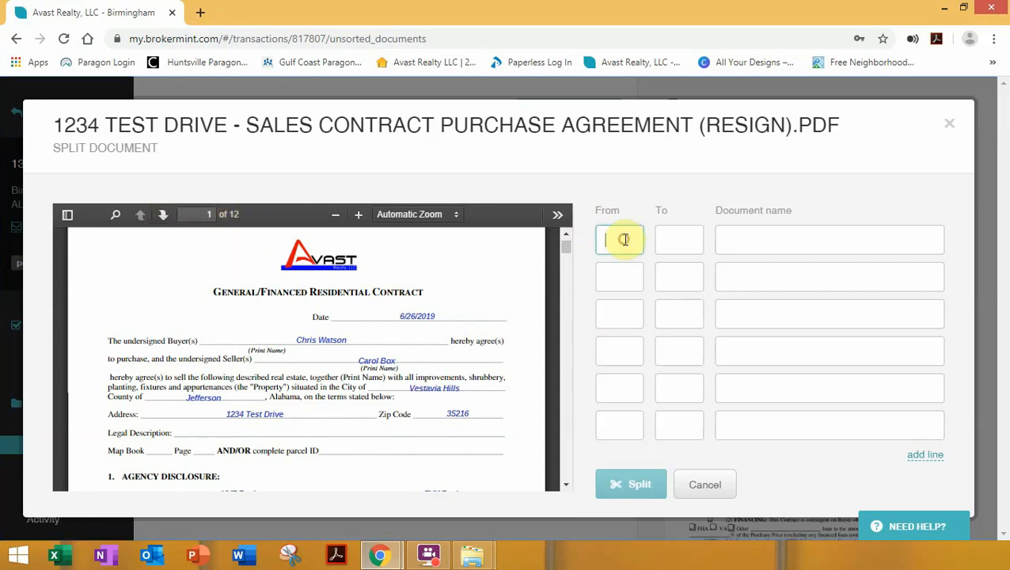
type("1")
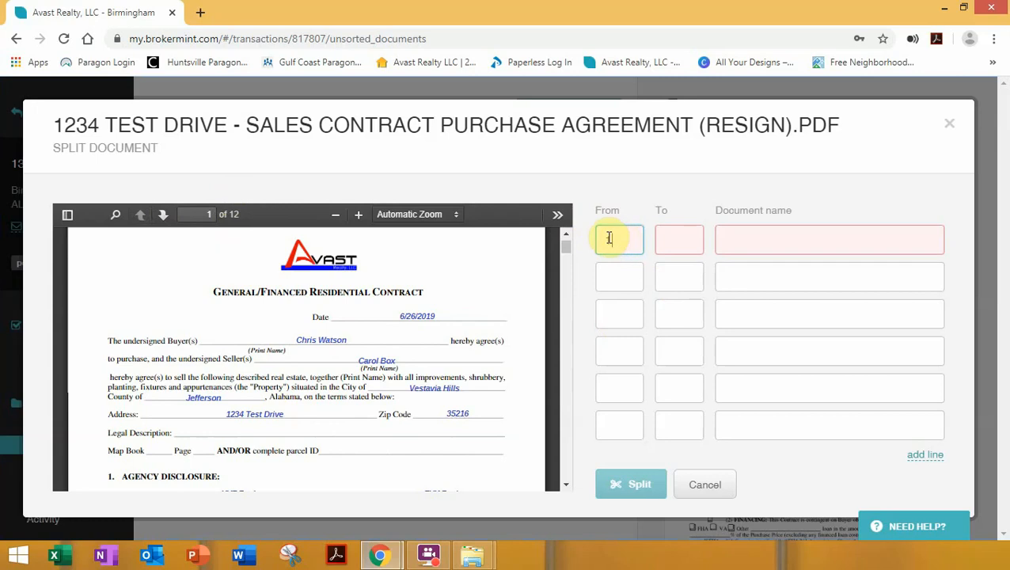
left_click(678, 241)
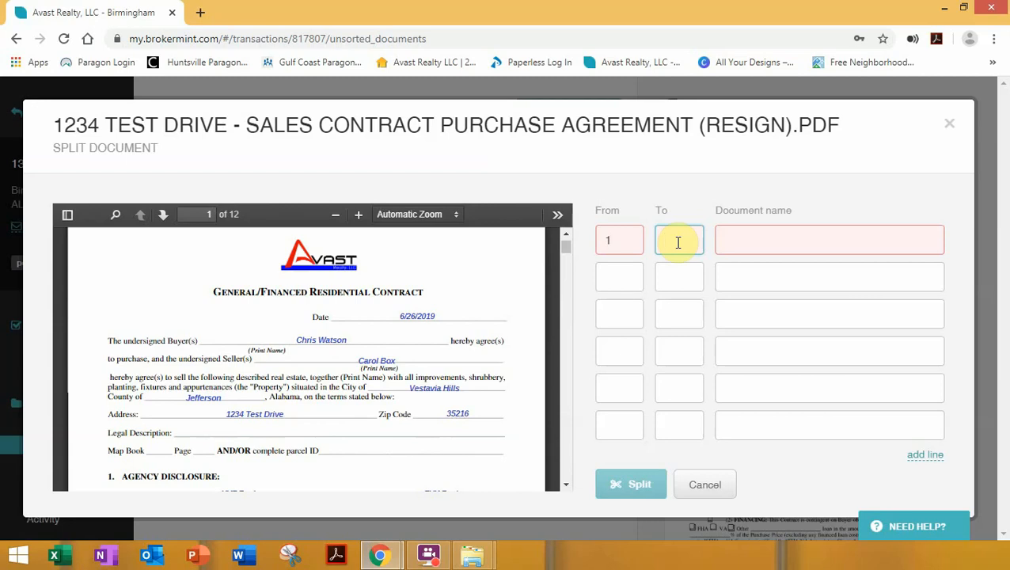
type("3")
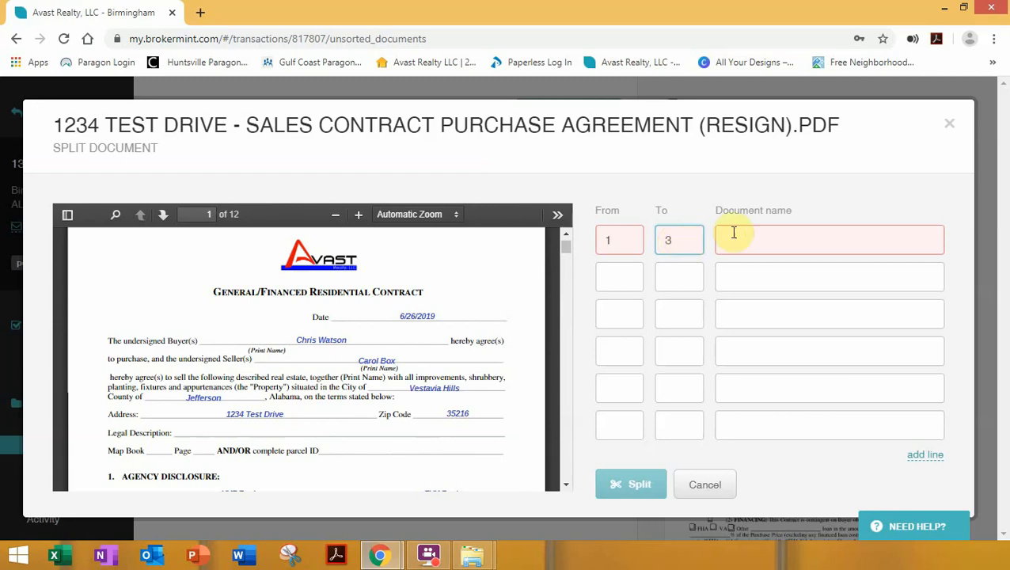
left_click(754, 240)
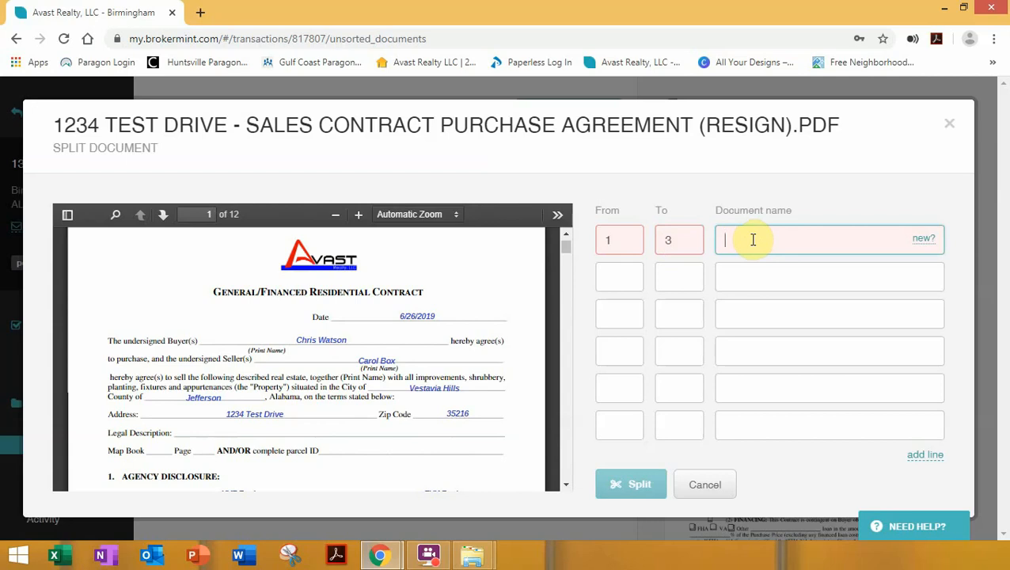
left_click(949, 124)
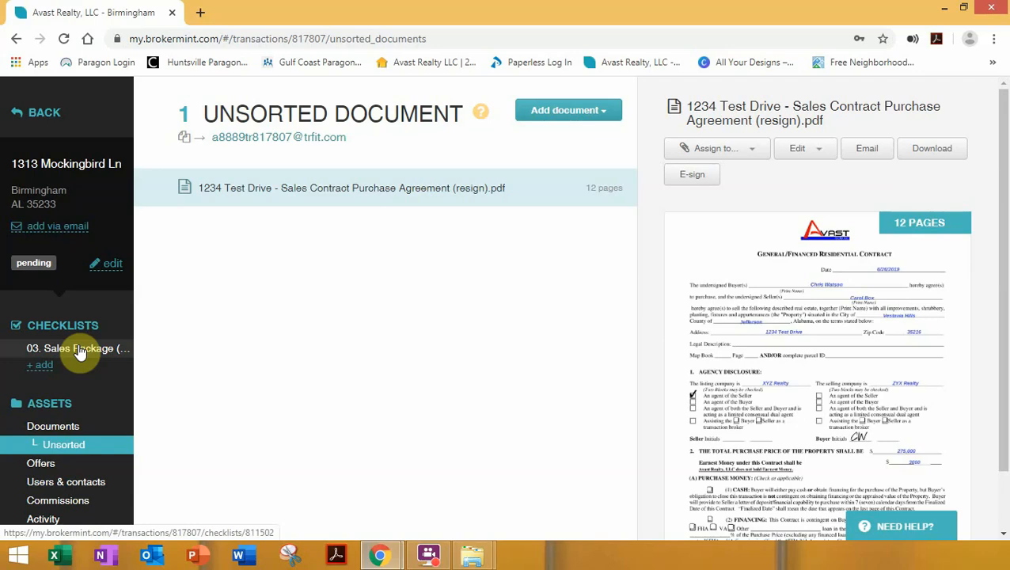
Check the full documents list, return to the unsorted documents and open the sales contract PDF for splitting.
left_click(52, 427)
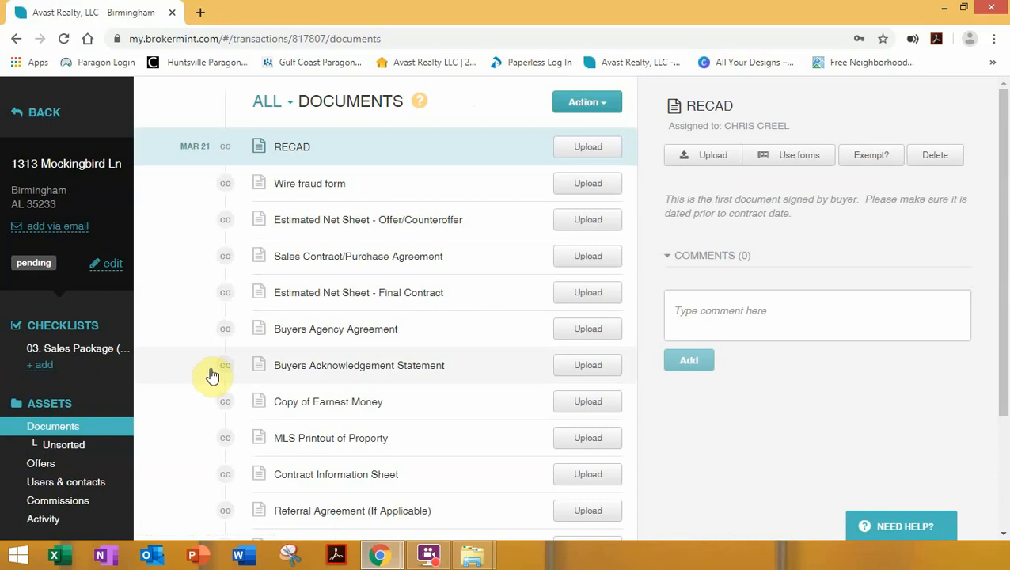
left_click(57, 447)
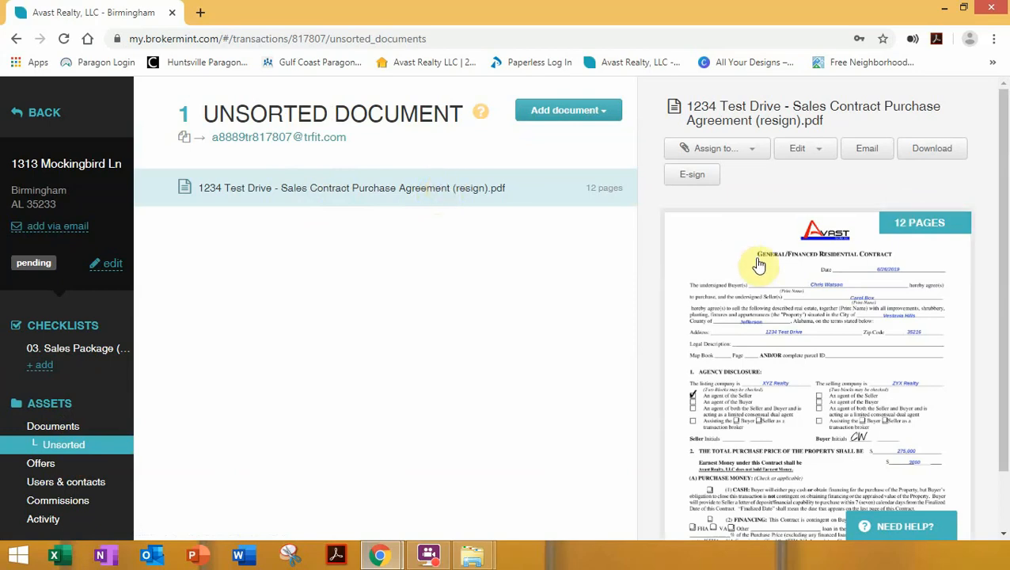
left_click(799, 148)
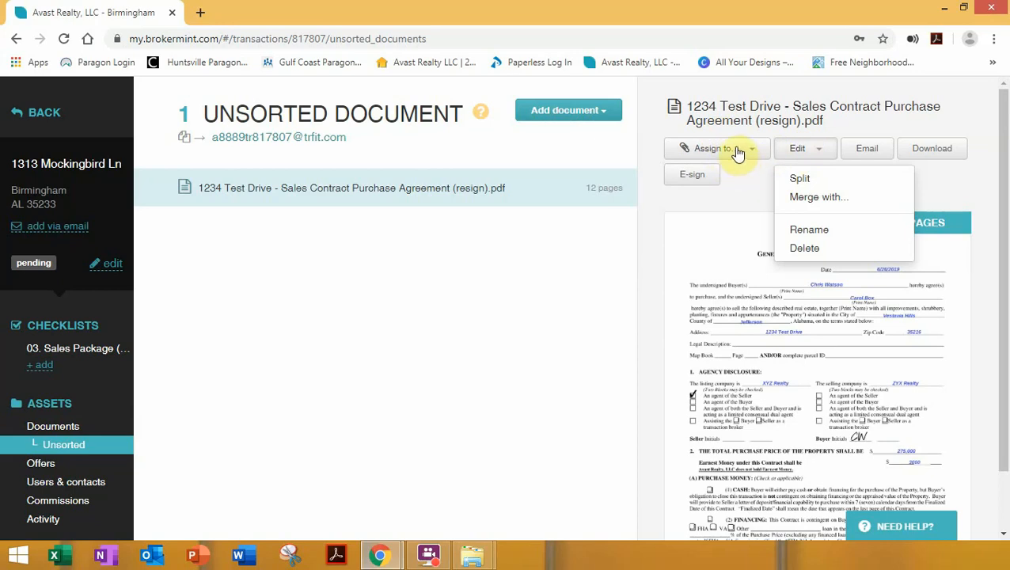
left_click(801, 179)
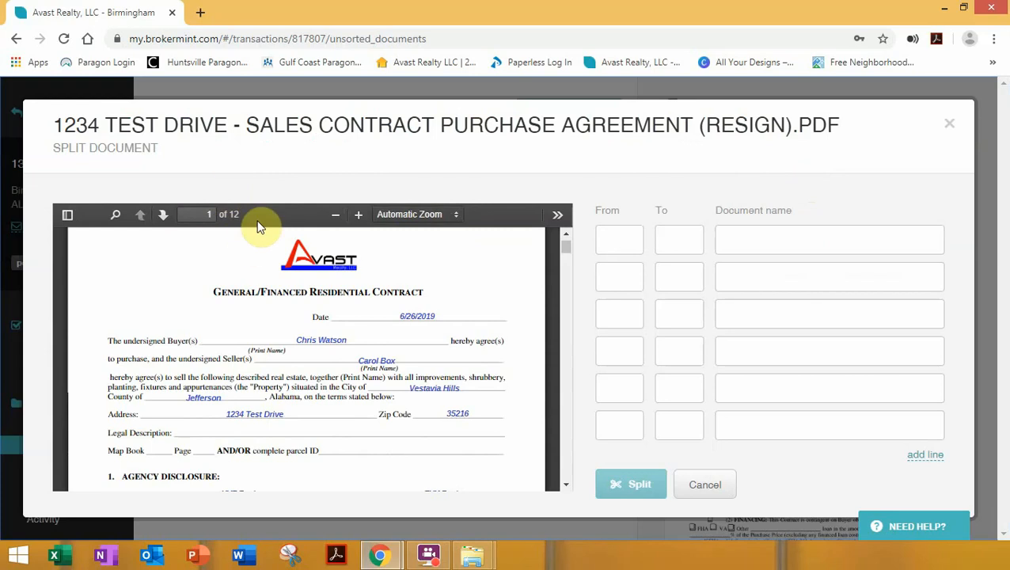
Assign pages 1 to 3 of the PDF to the Sales Contract/Purchase Agreement item of the 03. Sales Package (Buyer Side) checklist.
left_click(603, 242)
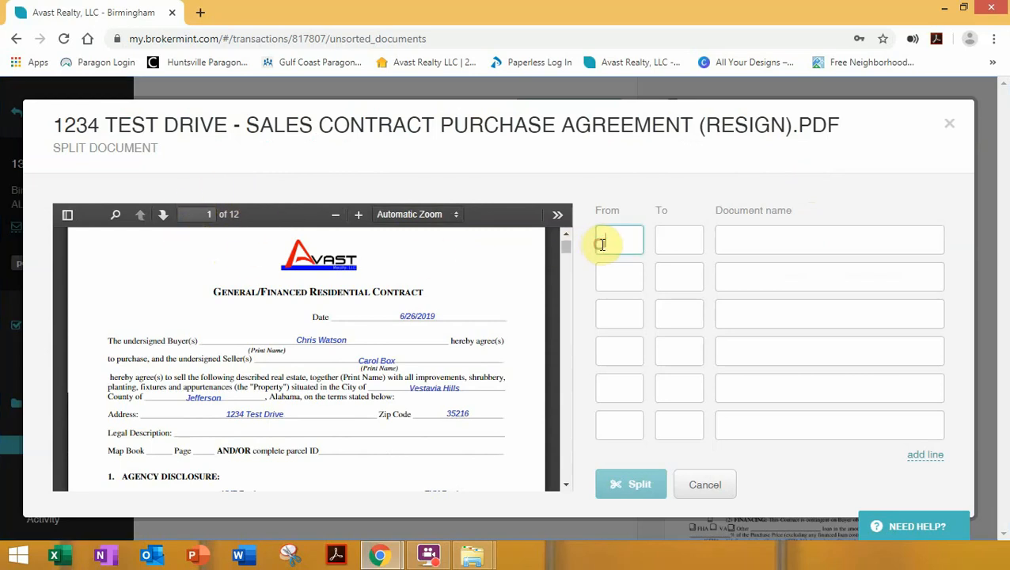
type("1")
left_click(691, 247)
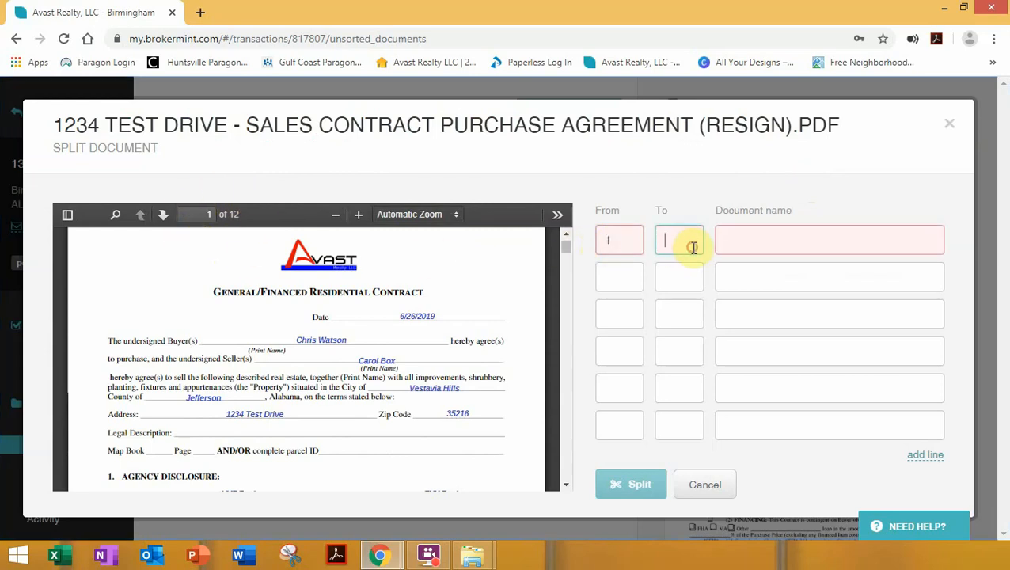
type("3")
left_click(759, 238)
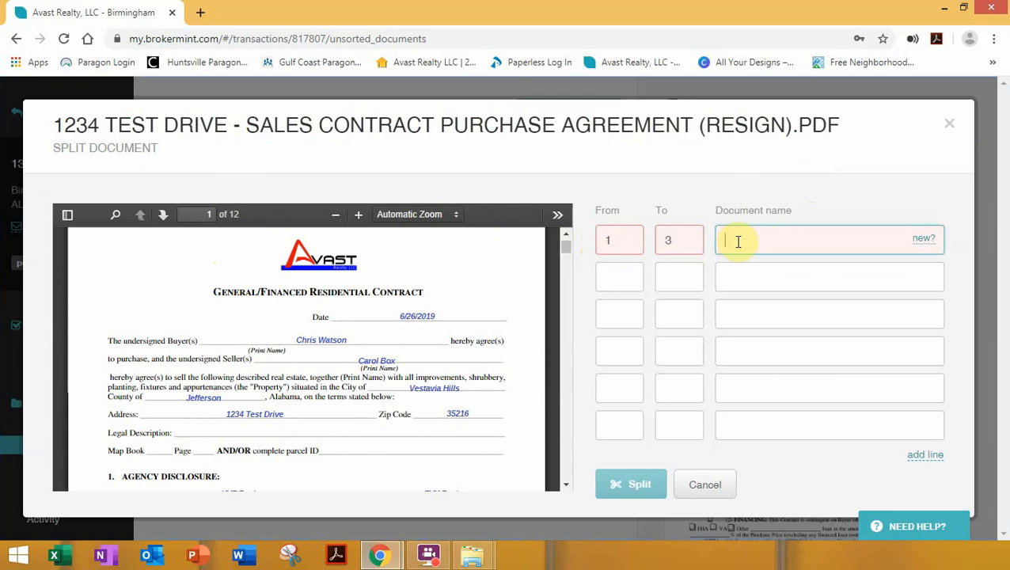
type("s")
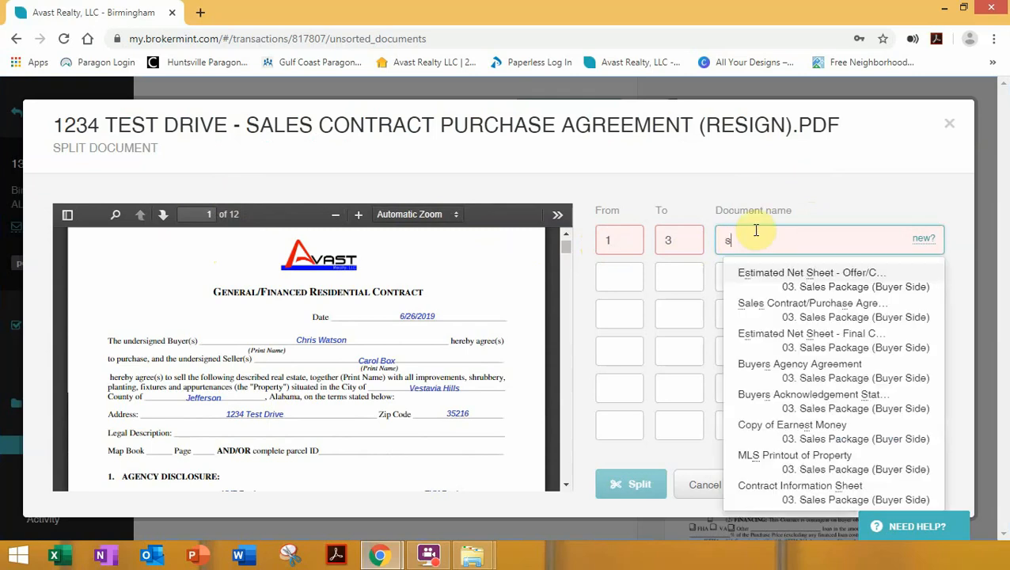
type("ales")
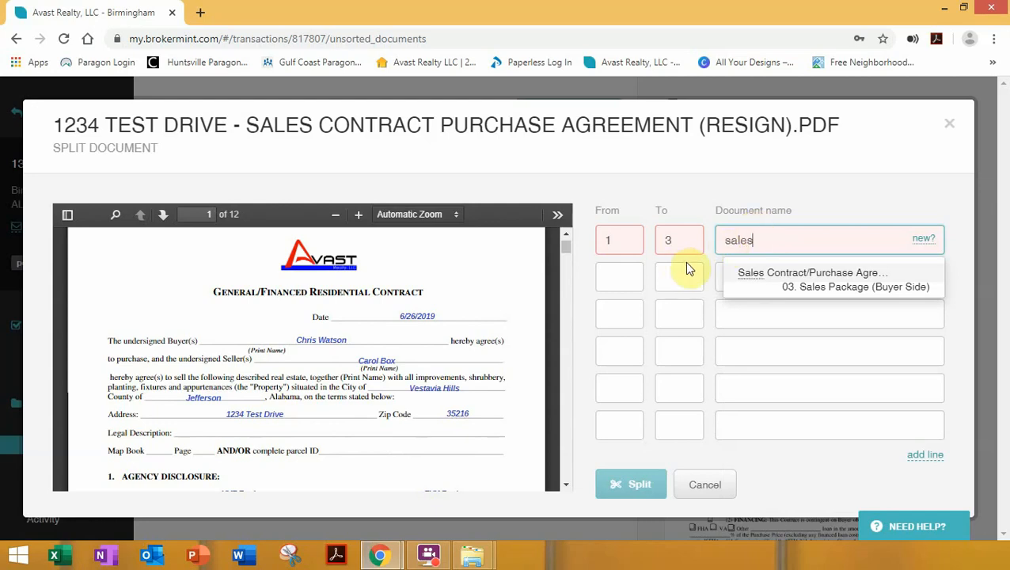
left_click(845, 278)
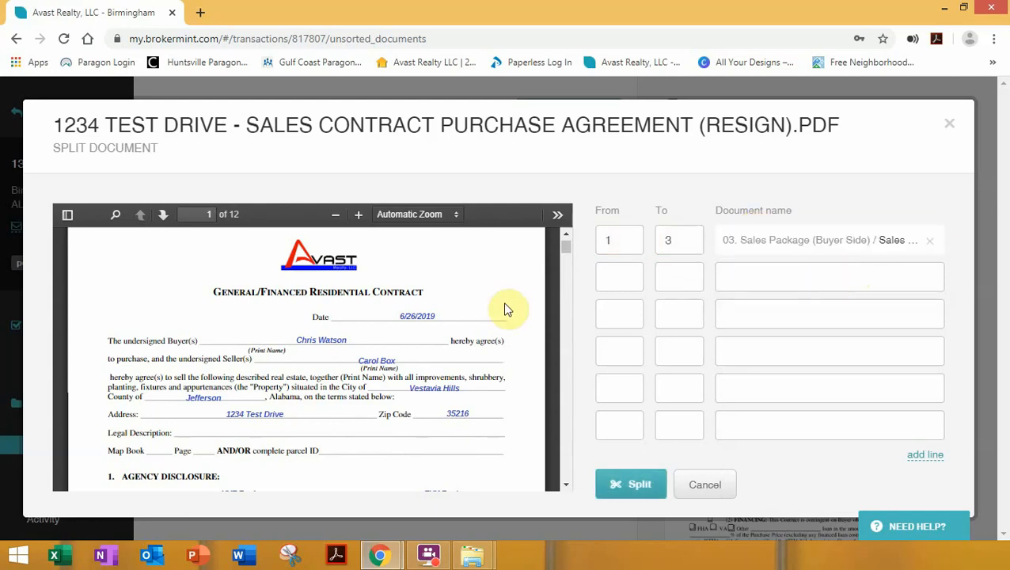
Enter a second split range from page 4 to page 5 of the PDF.
scroll(474, 312, "down", 10)
scroll(458, 320, "down", 12)
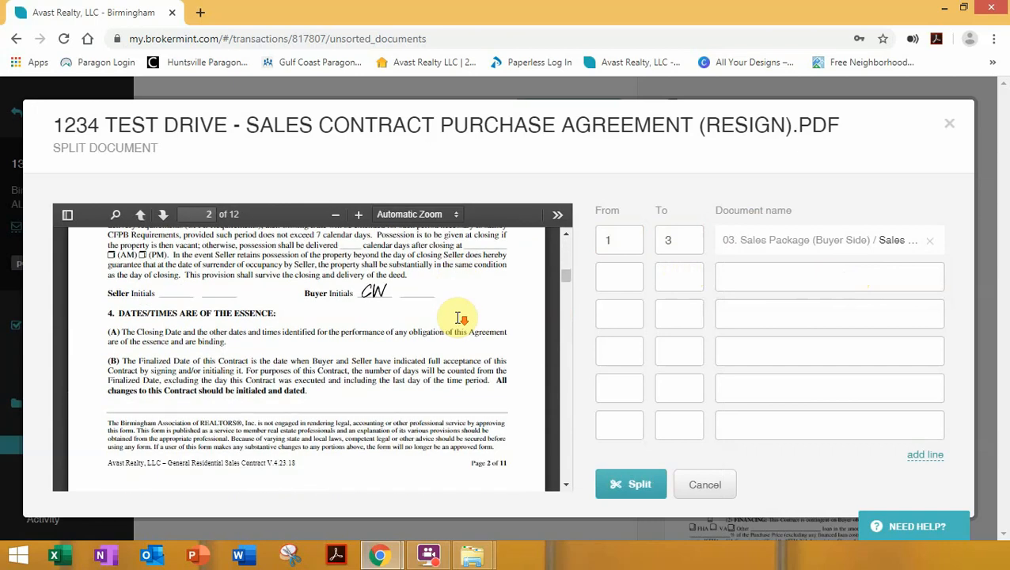
scroll(458, 316, "down", 8)
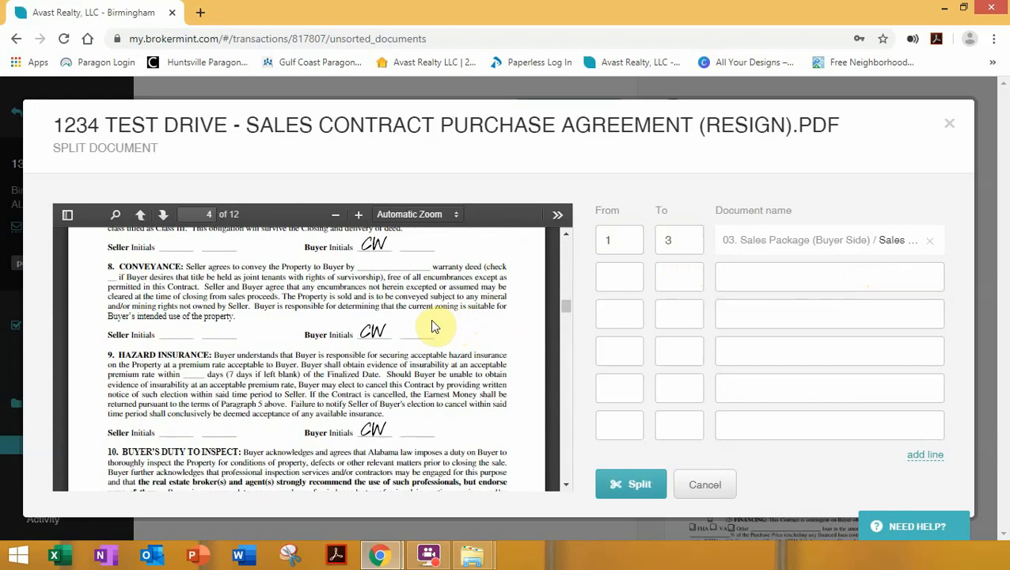
left_click(611, 279)
type("4")
left_click(681, 282)
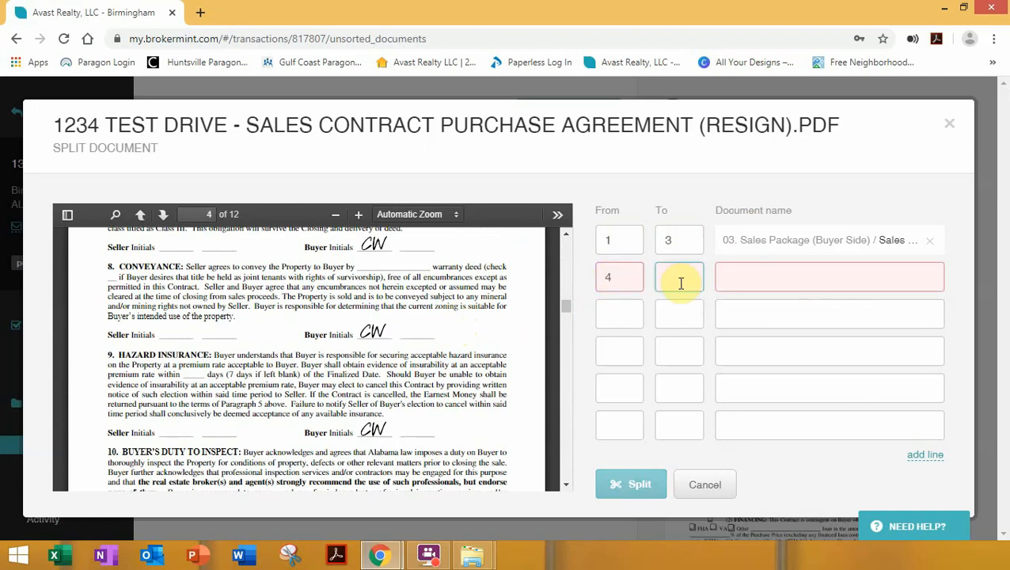
type("5")
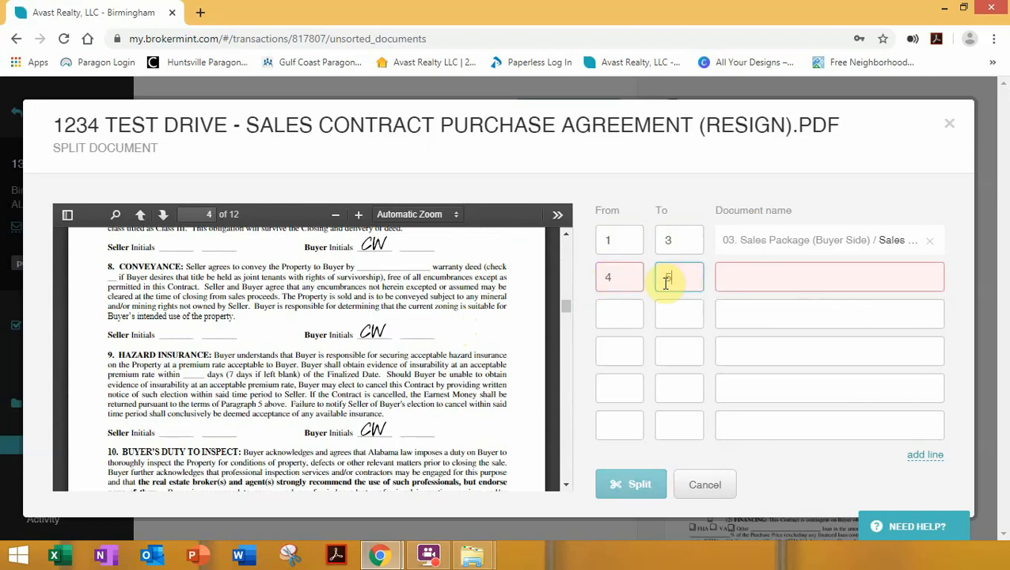
left_click(755, 273)
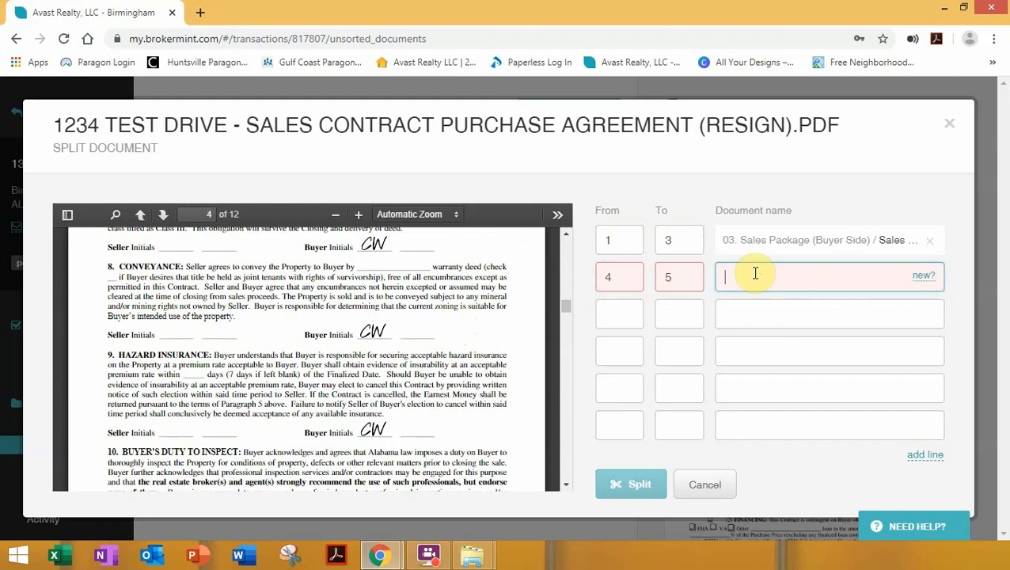
Change the second split range to end at page 4 and assign it to the RECAD item of the 03. Sales Package (Buyer Side) checklist.
left_click(678, 278)
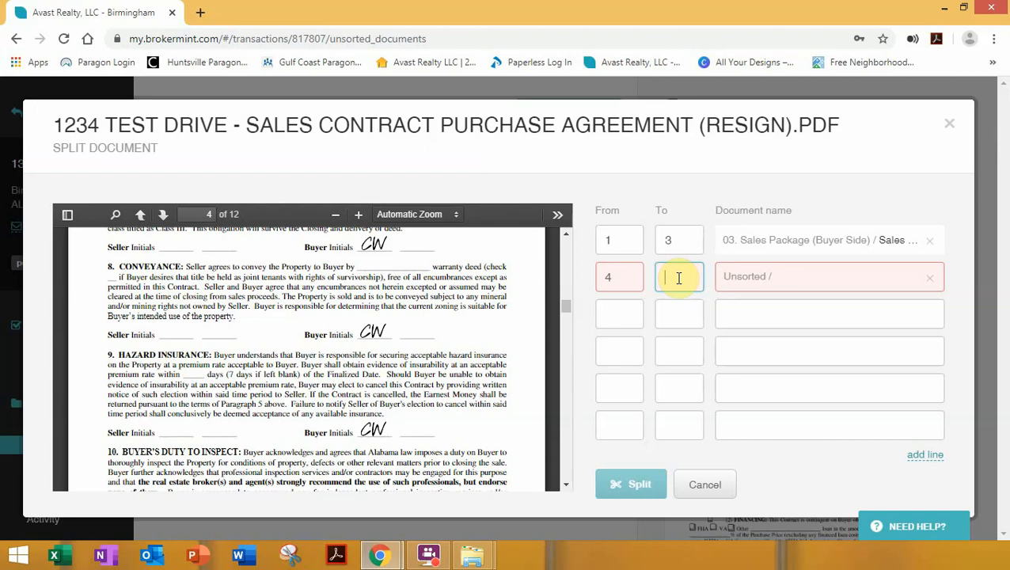
type("4")
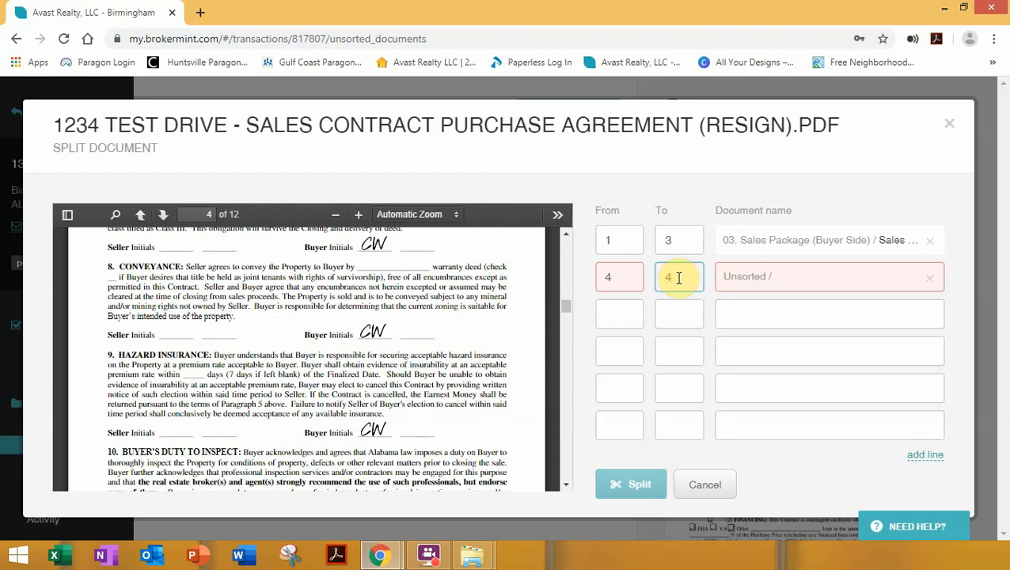
left_click(929, 278)
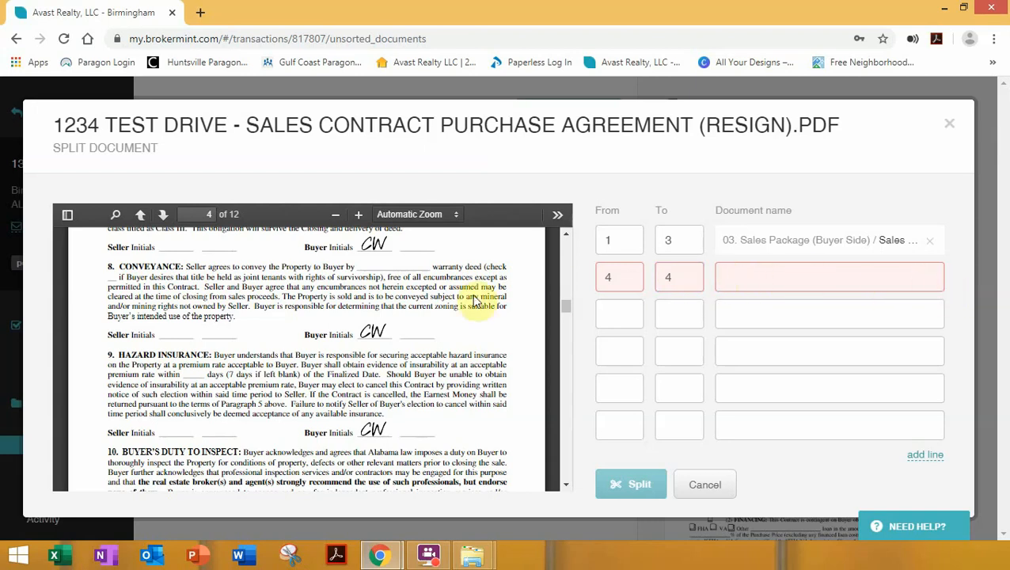
left_click(763, 276)
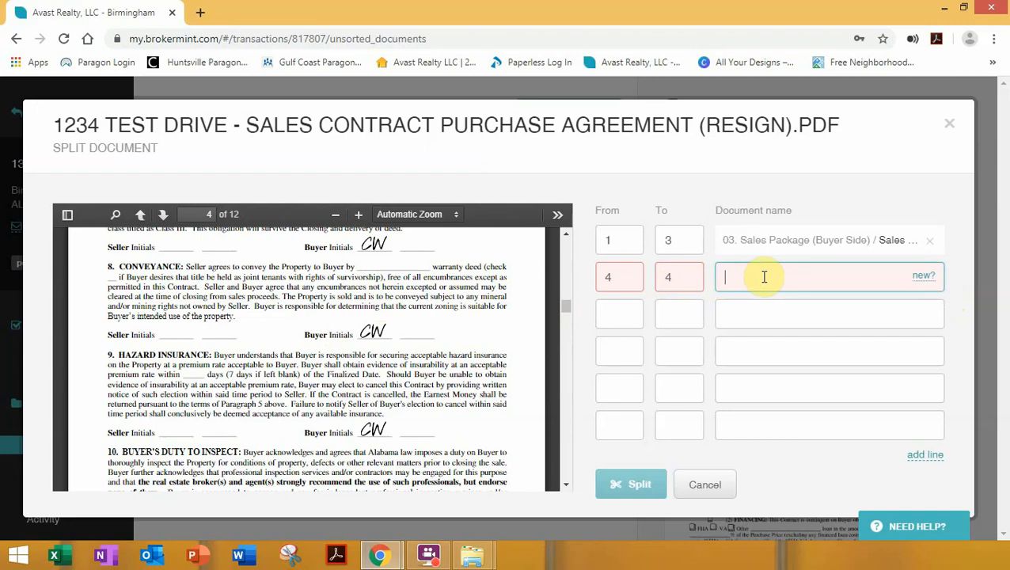
type("rec")
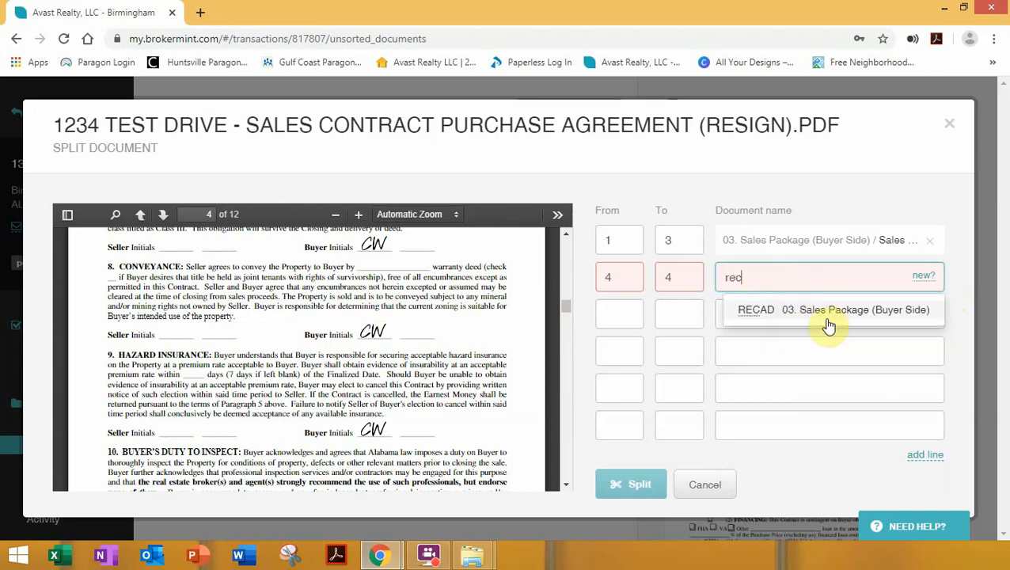
left_click(827, 320)
Assign pages 5 to 6 of the PDF to the Buyers Acknowledgement item of the 03. Sales Package (Buyer Side) checklist.
scroll(477, 339, "down", 3)
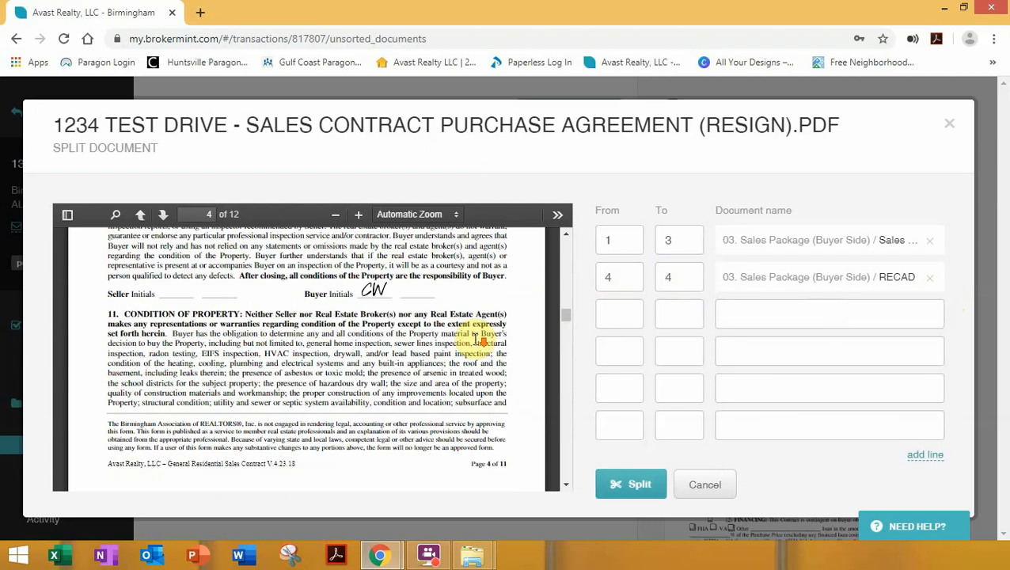
scroll(477, 339, "down", 3)
left_click(617, 315)
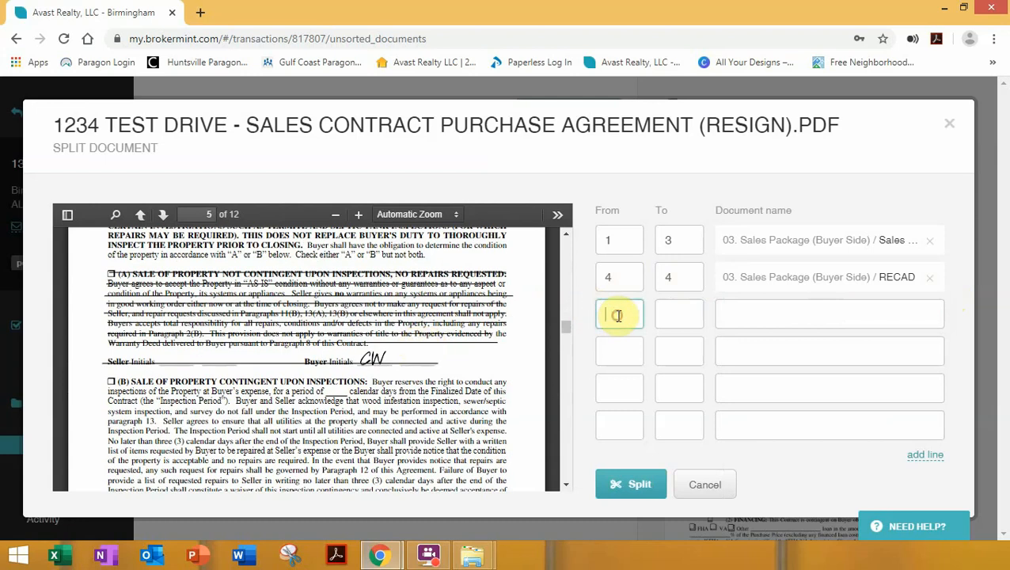
type("5")
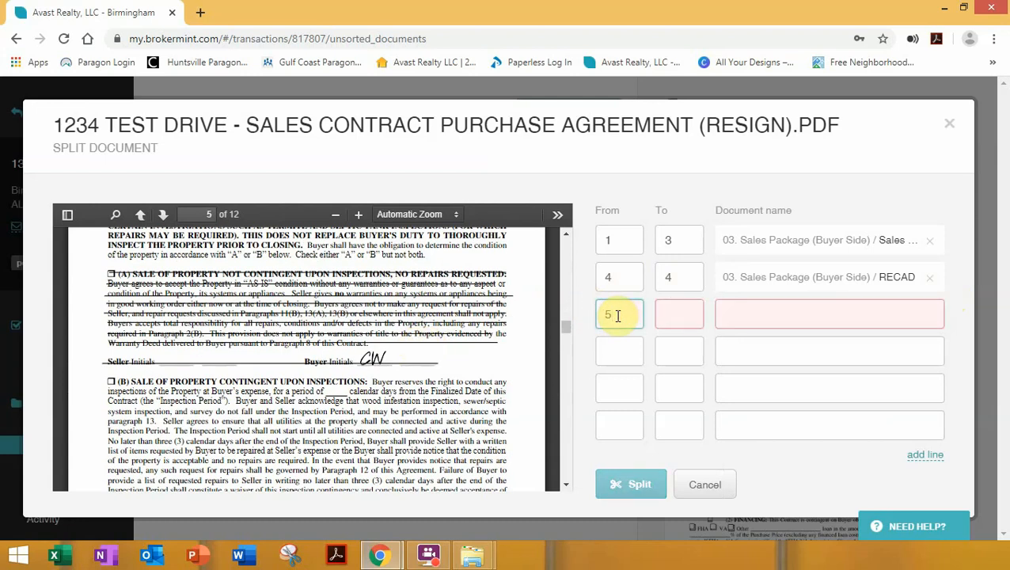
scroll(420, 340, "down", 5)
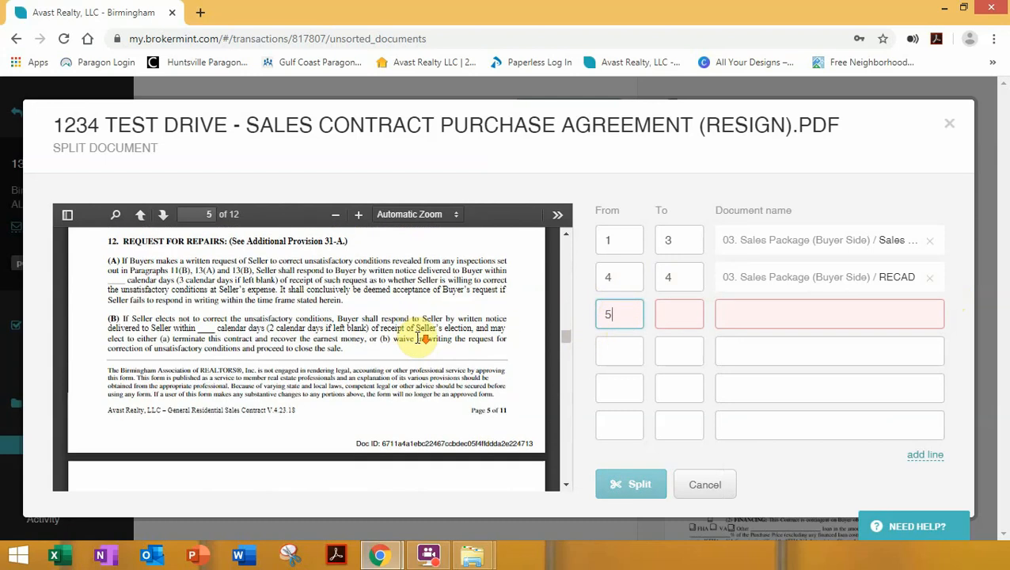
scroll(419, 344, "down", 1)
left_click(675, 310)
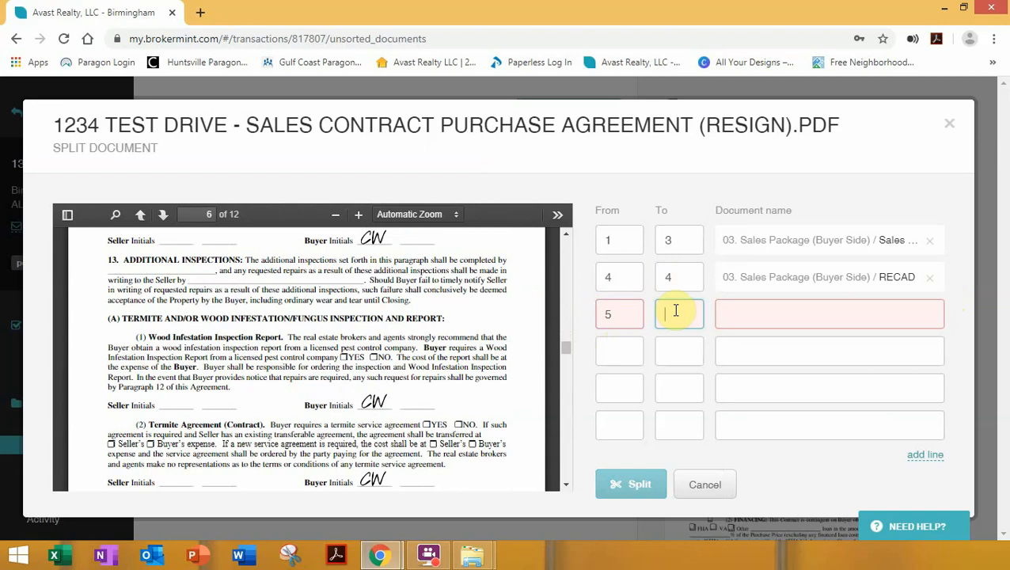
type("6")
left_click(744, 311)
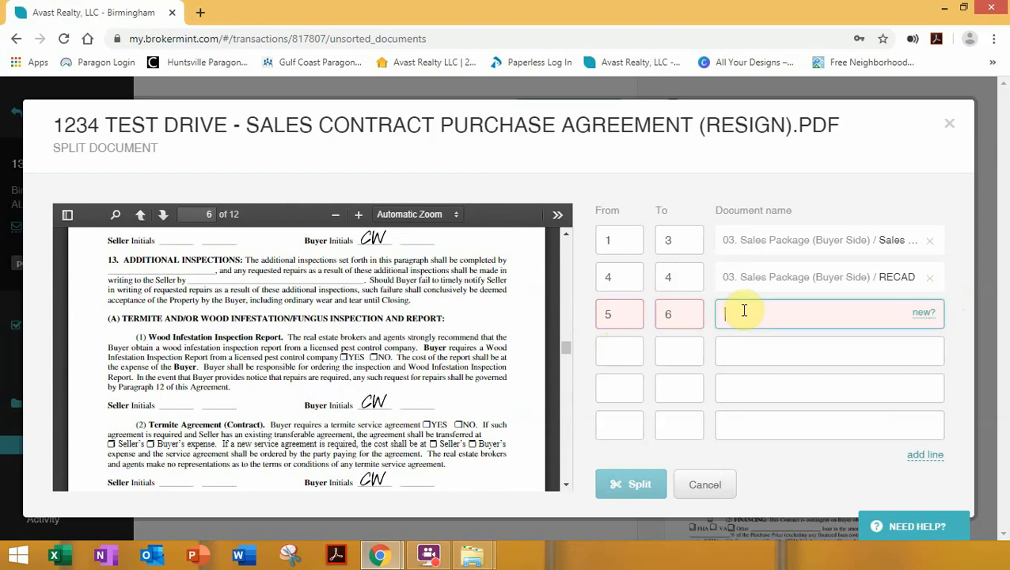
type("buy")
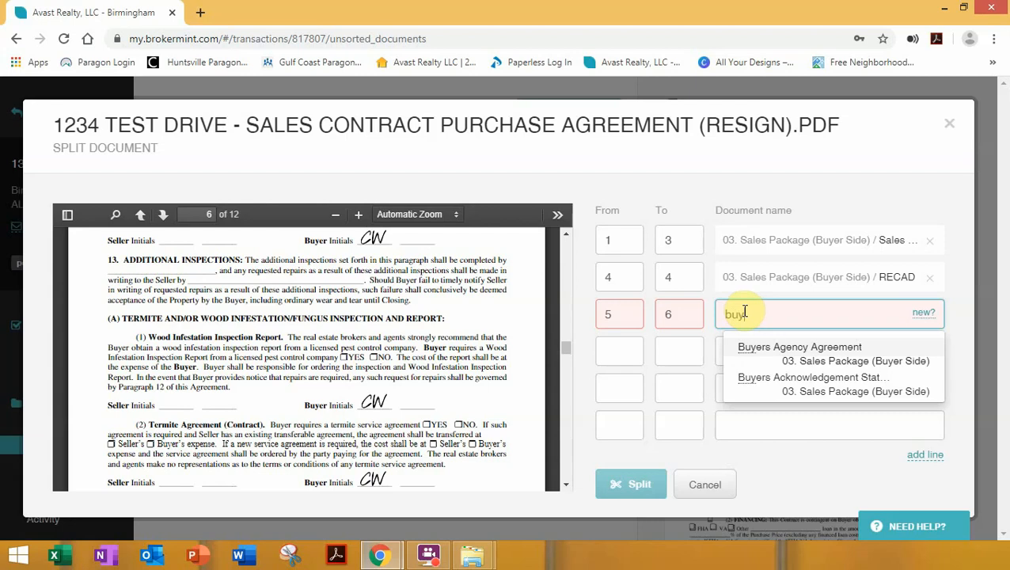
left_click(806, 384)
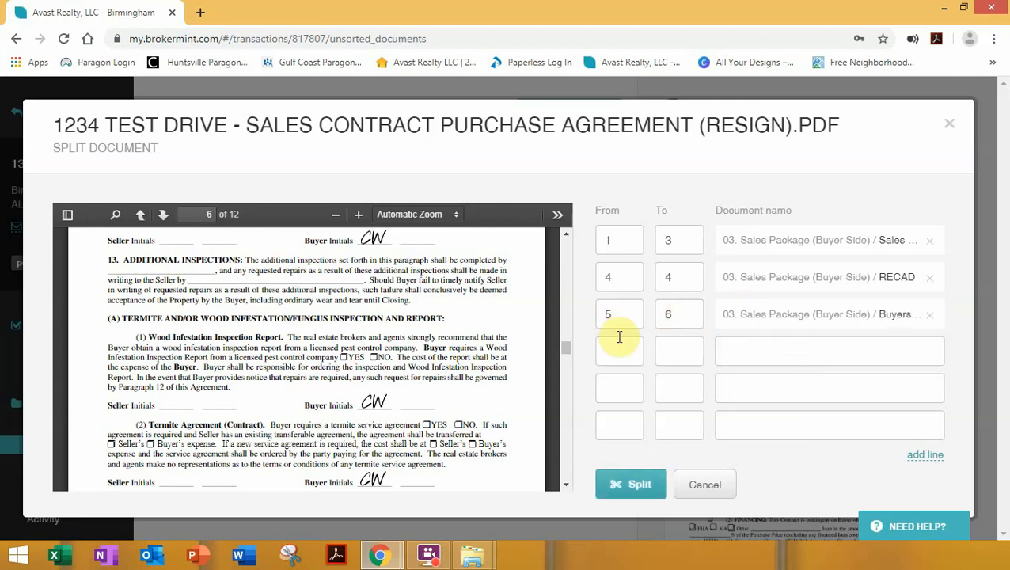
Assign page 7 of the PDF to the Repair Addendum item of the 03. Sales Package (Buyer Side) checklist.
scroll(383, 316, "down", 10)
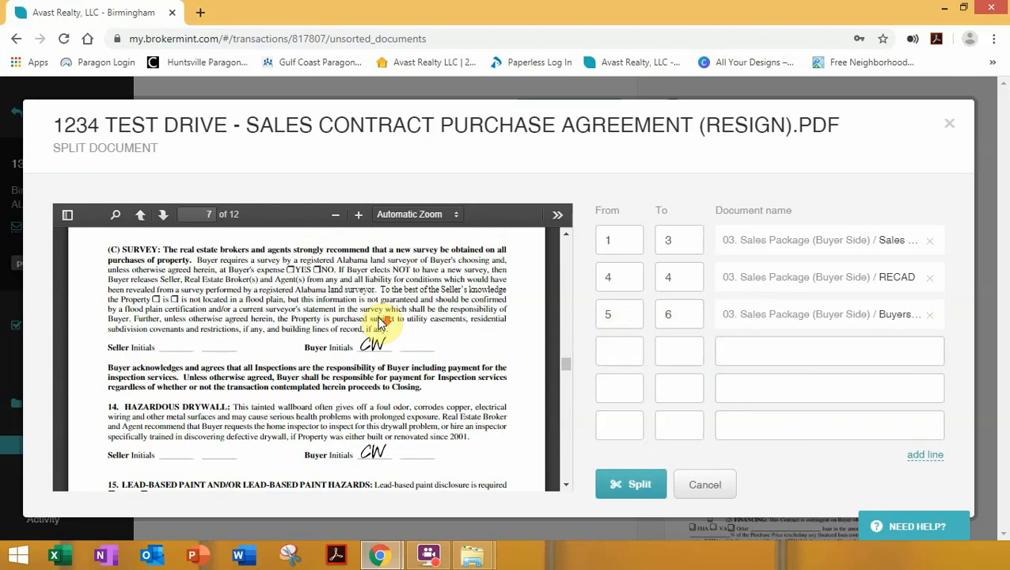
left_click(622, 356)
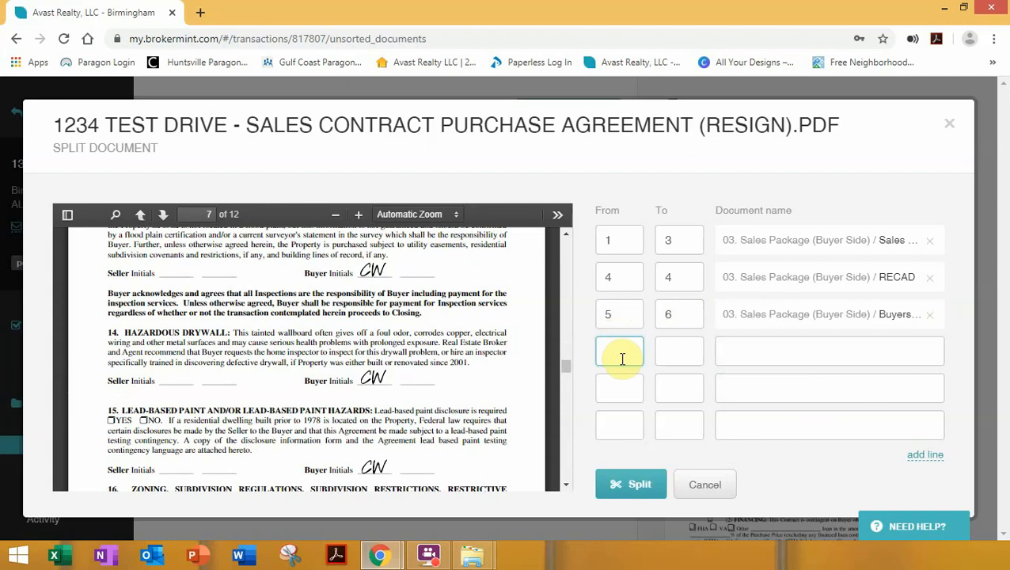
type("7")
left_click(676, 351)
type("7")
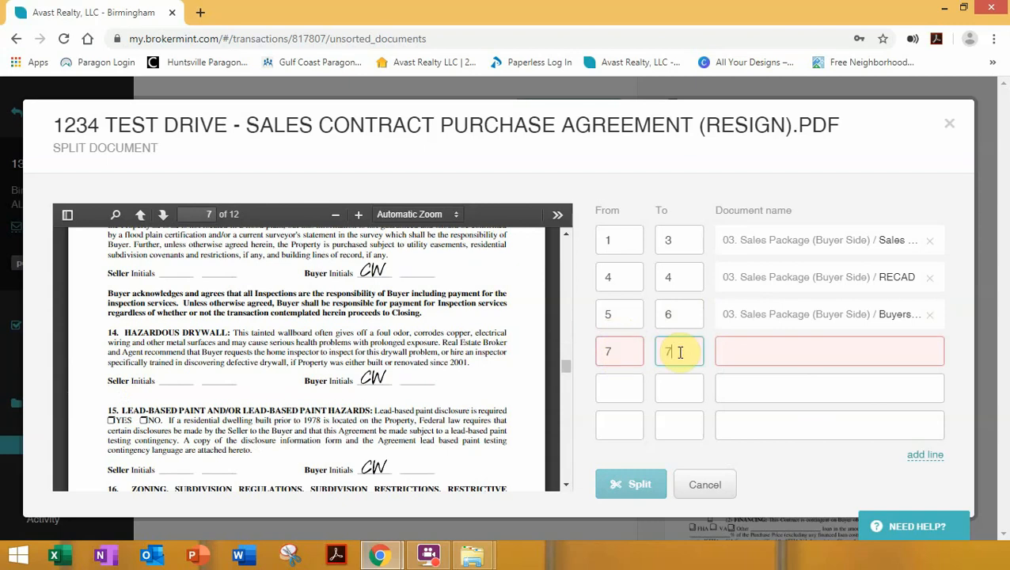
left_click(760, 348)
type("re")
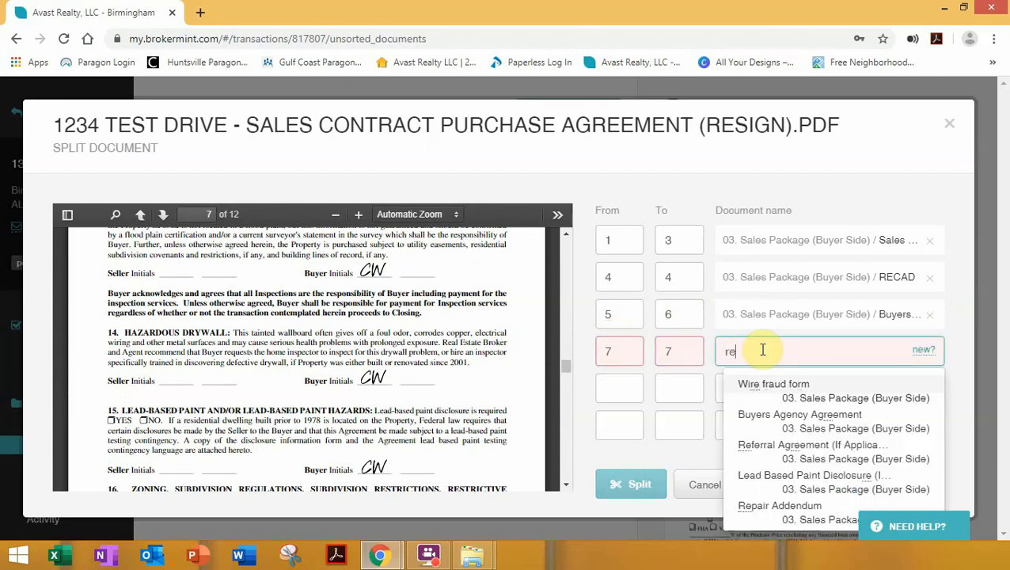
type("p")
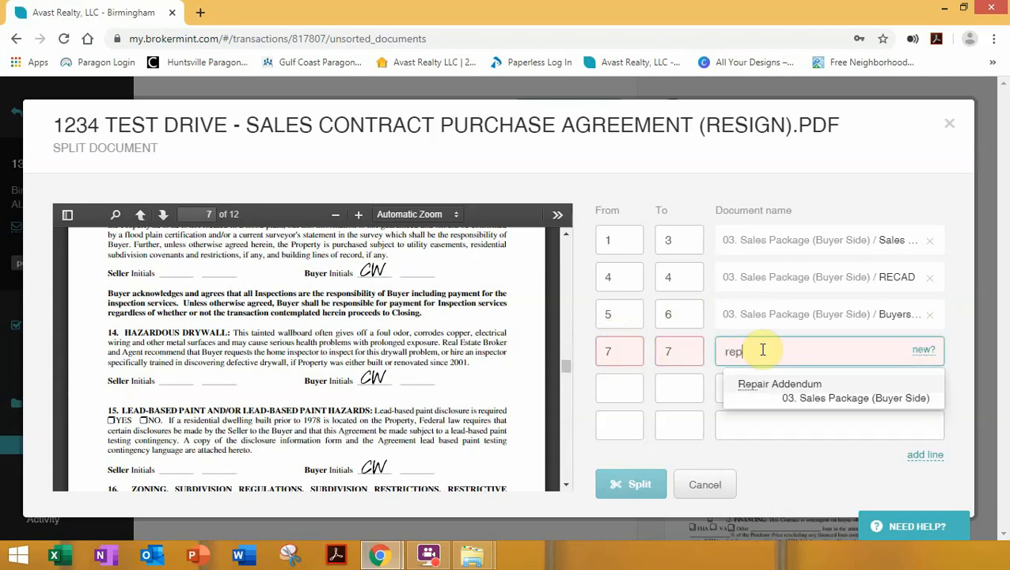
left_click(813, 393)
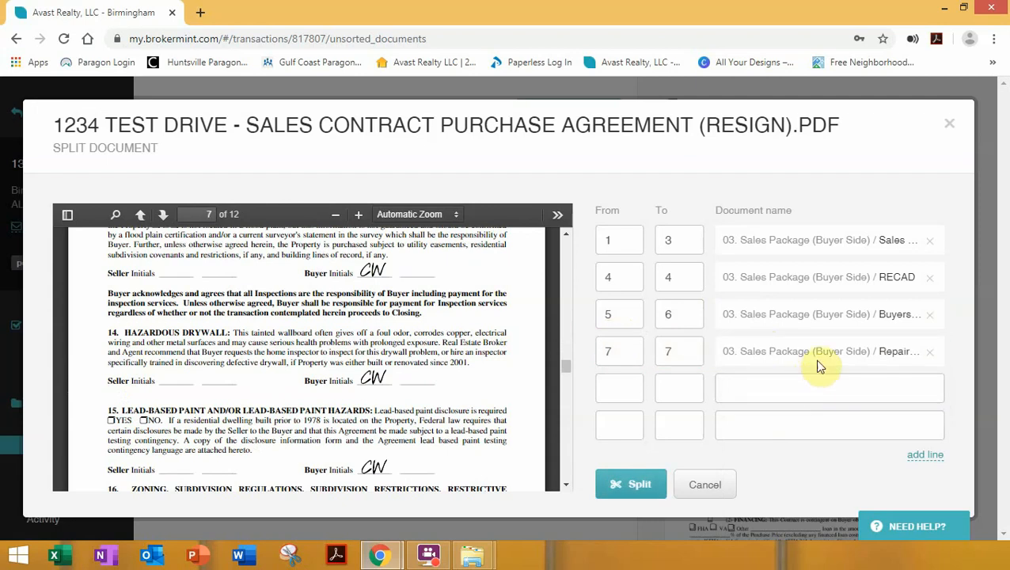
Enter a fifth split range that covers only page 8 of the PDF.
left_click(616, 386)
scroll(294, 332, "down", 3)
scroll(299, 336, "down", 5)
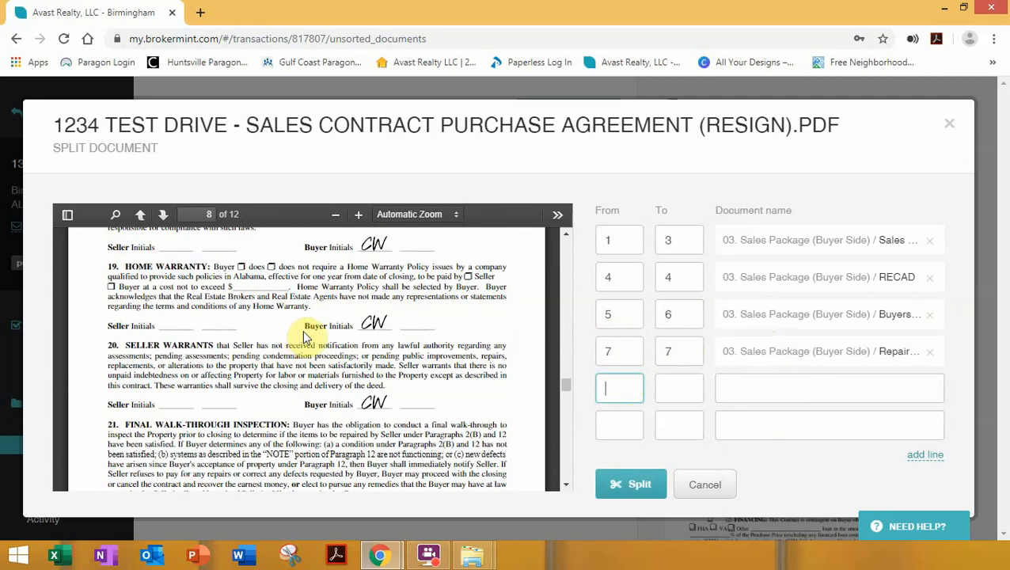
type("8")
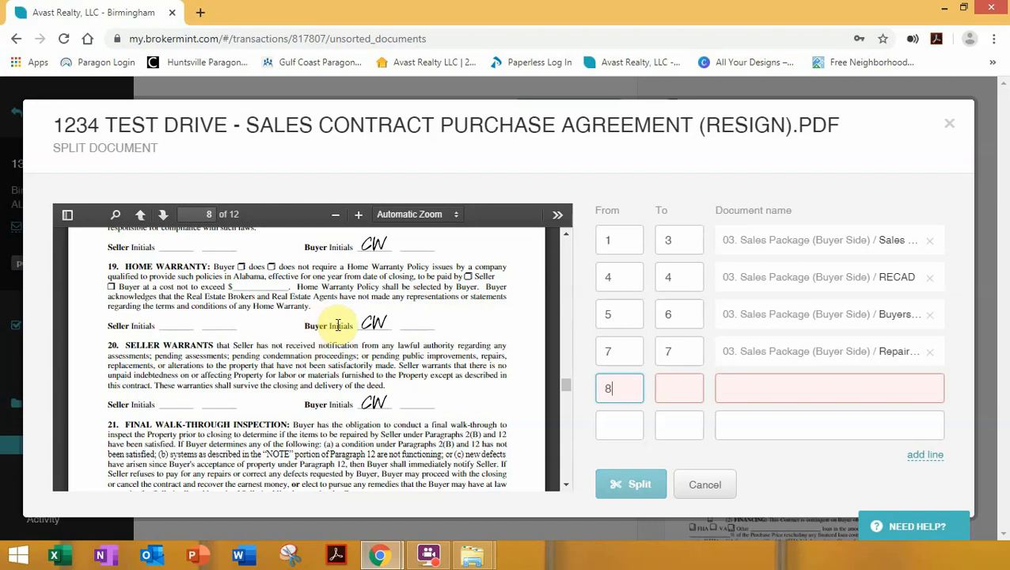
left_click(679, 388)
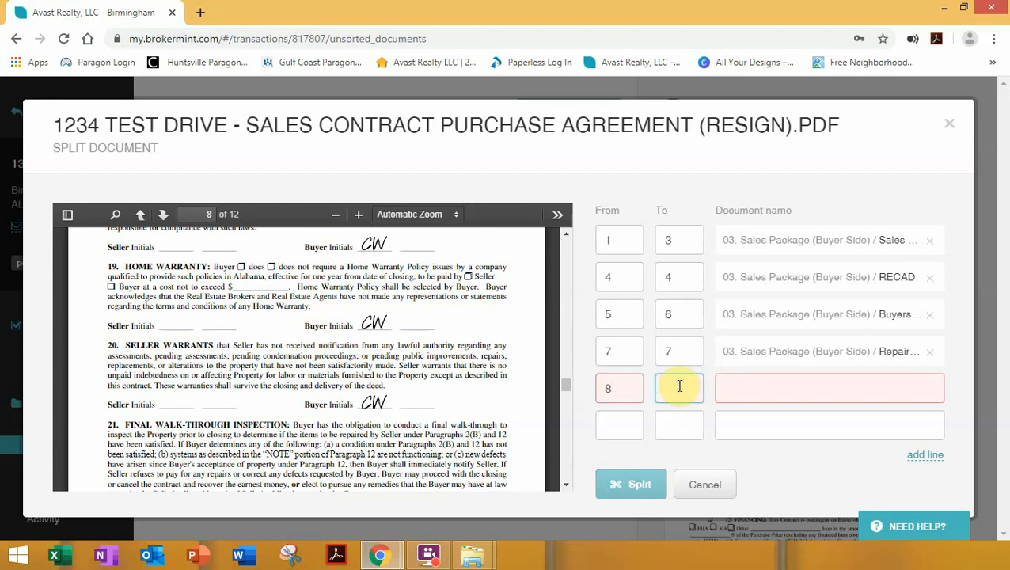
type("8")
left_click(756, 387)
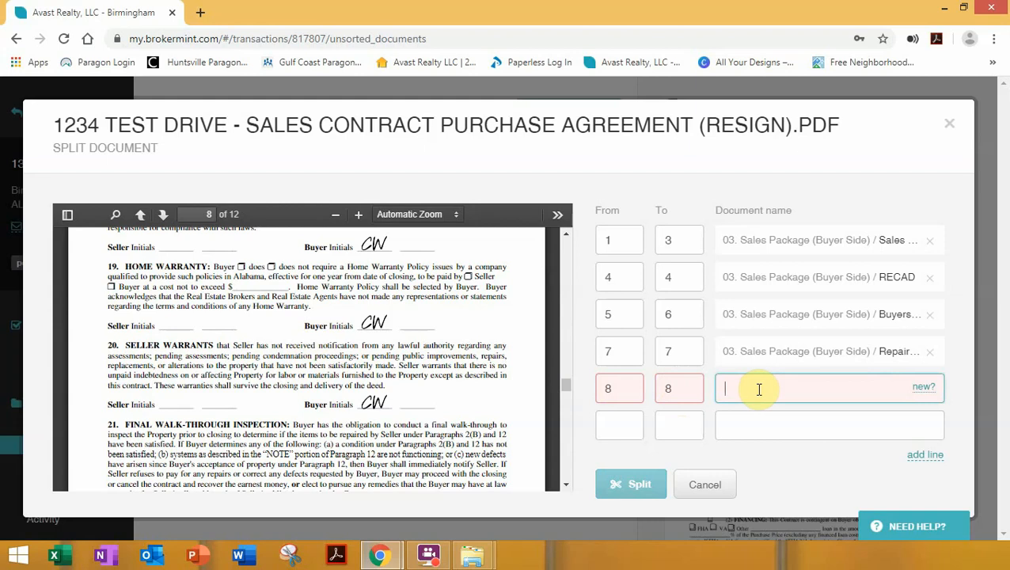
left_click(922, 388)
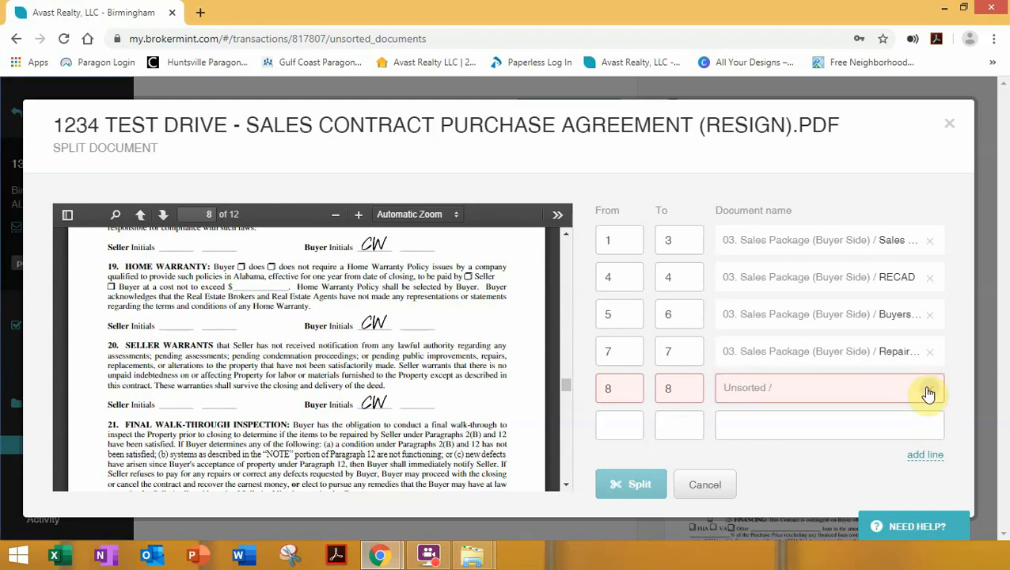
left_click(929, 388)
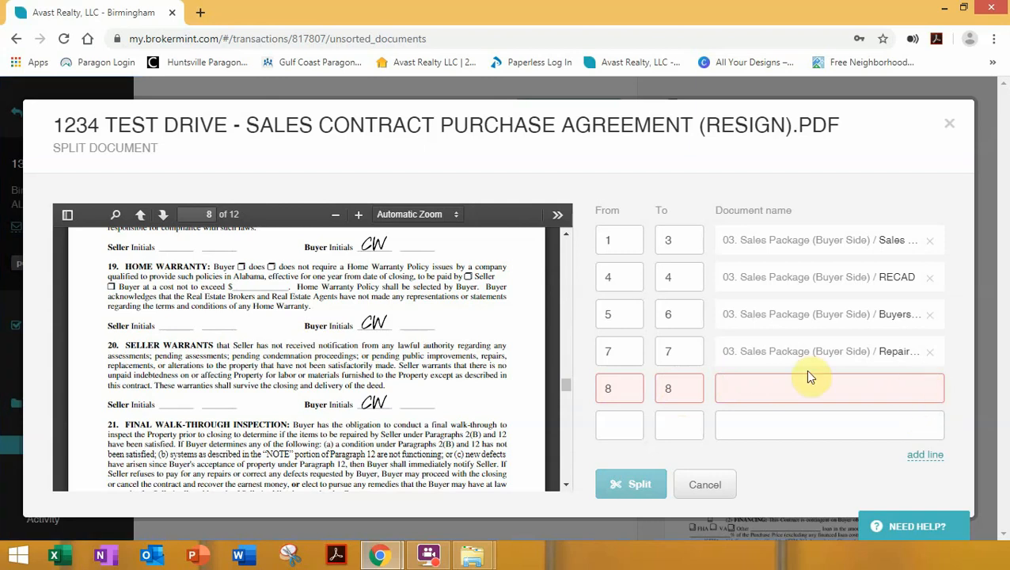
left_click(770, 385)
left_click(922, 389)
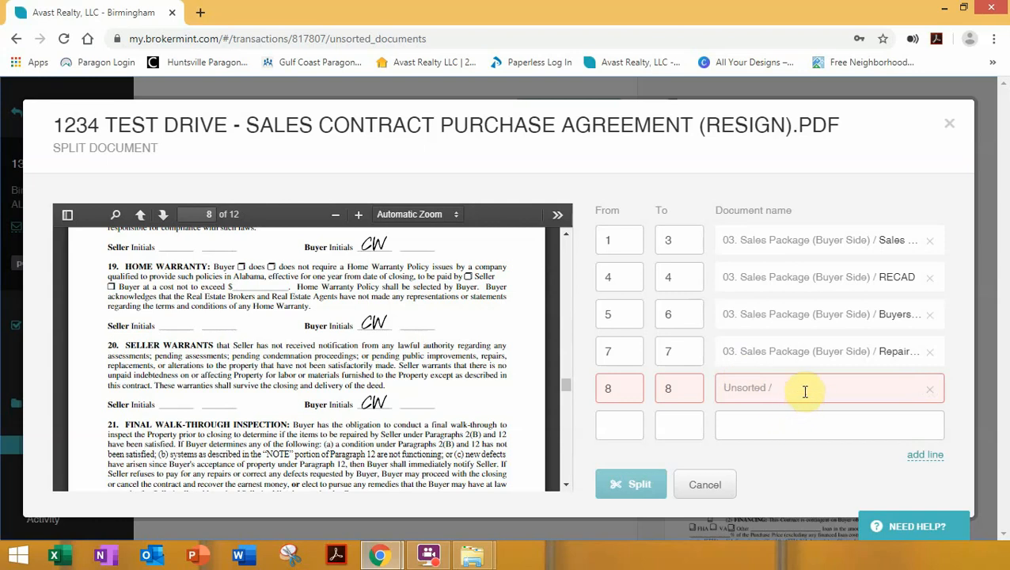
left_click(926, 390)
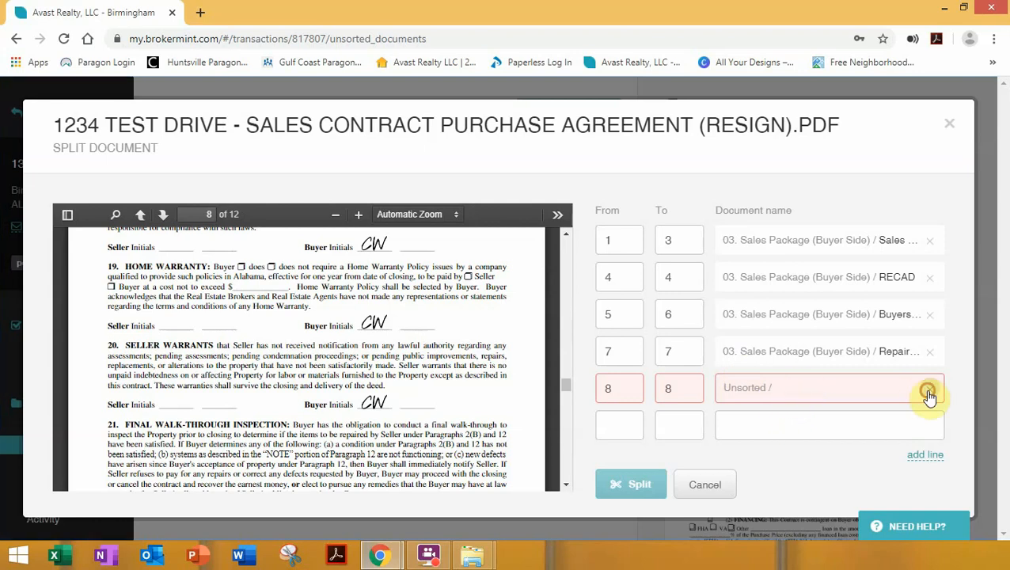
Create a new checklist item named Pre-Approval letter in 03. Sales Package (Buyer Side) for the page 8 split range.
left_click(758, 386)
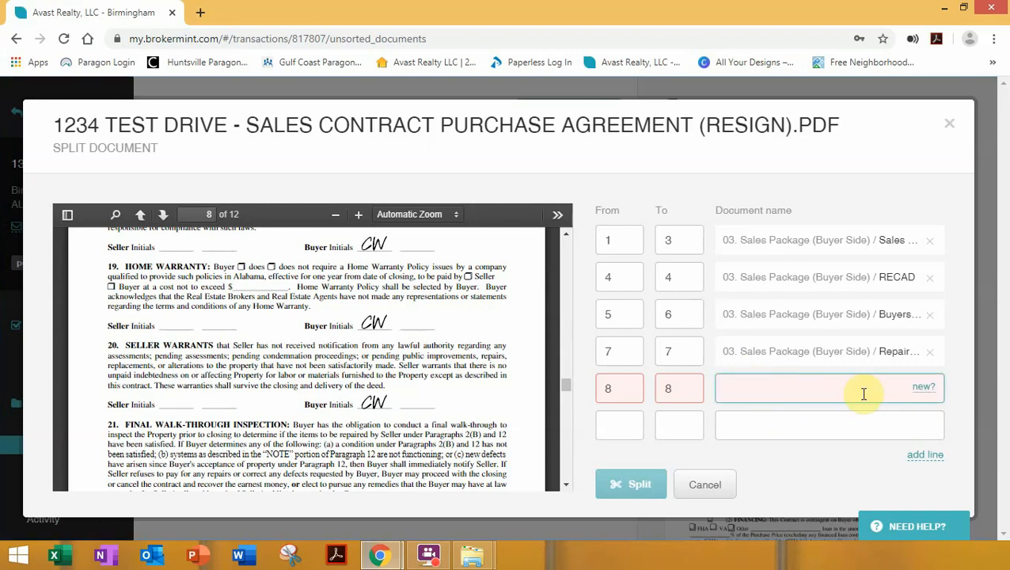
left_click(925, 387)
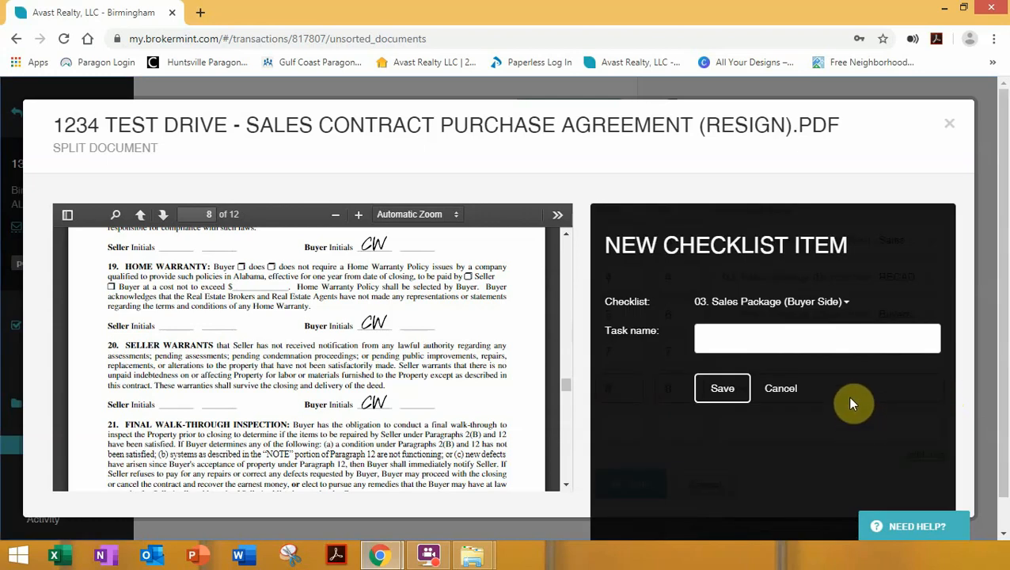
scroll(841, 389, "down", 1)
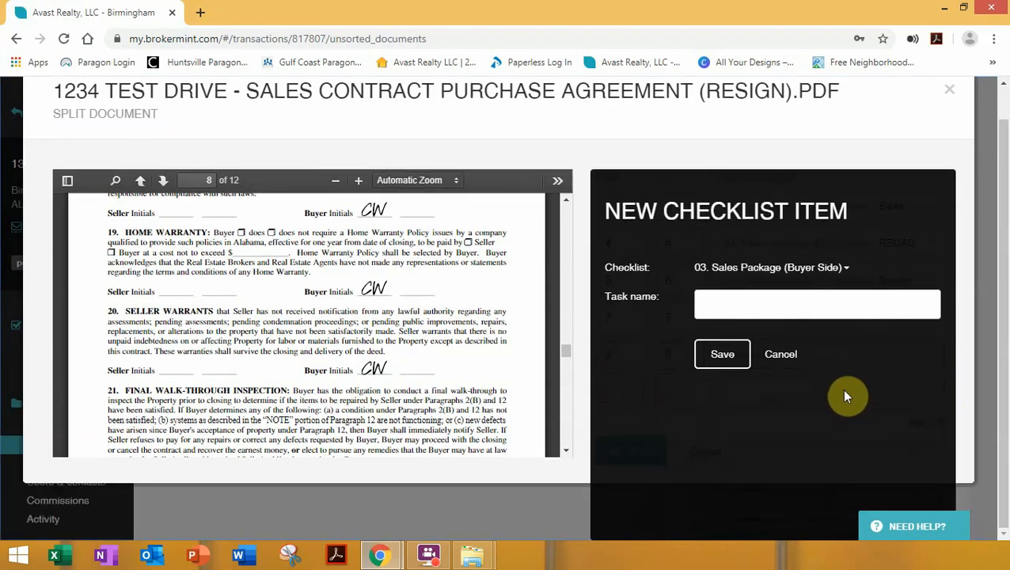
scroll(841, 385, "up", 1)
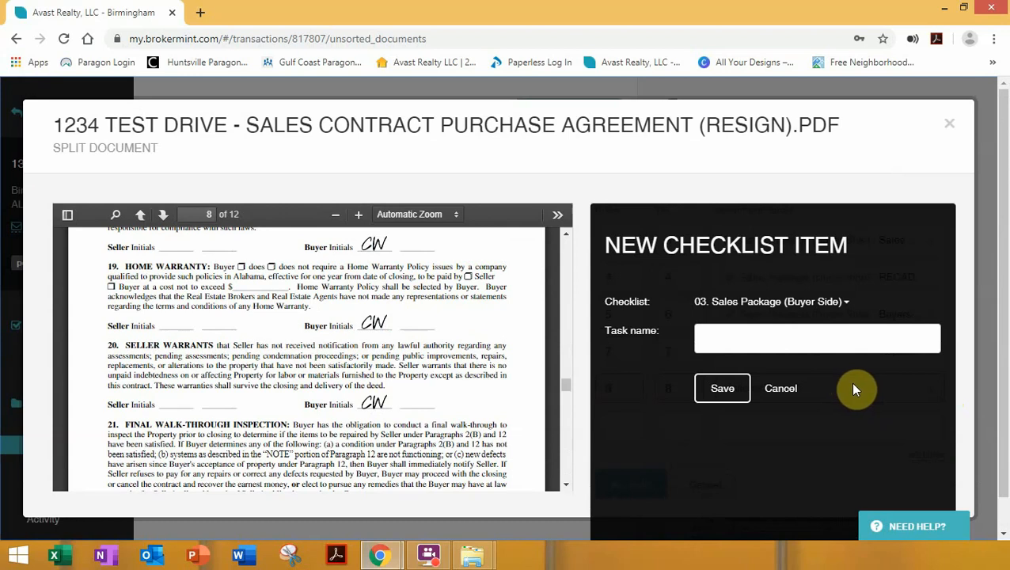
left_click(767, 336)
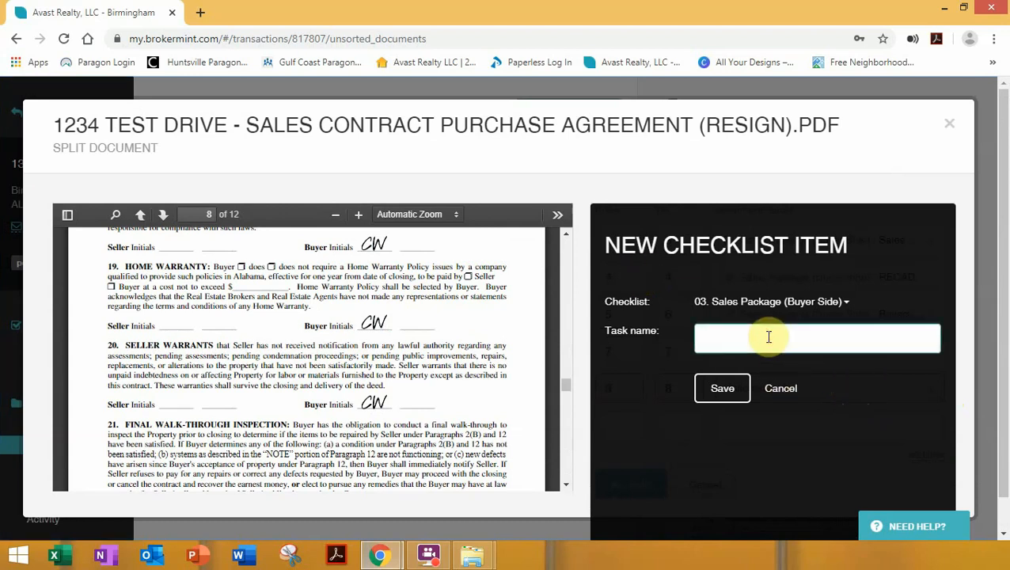
type("Pre-Approval letter")
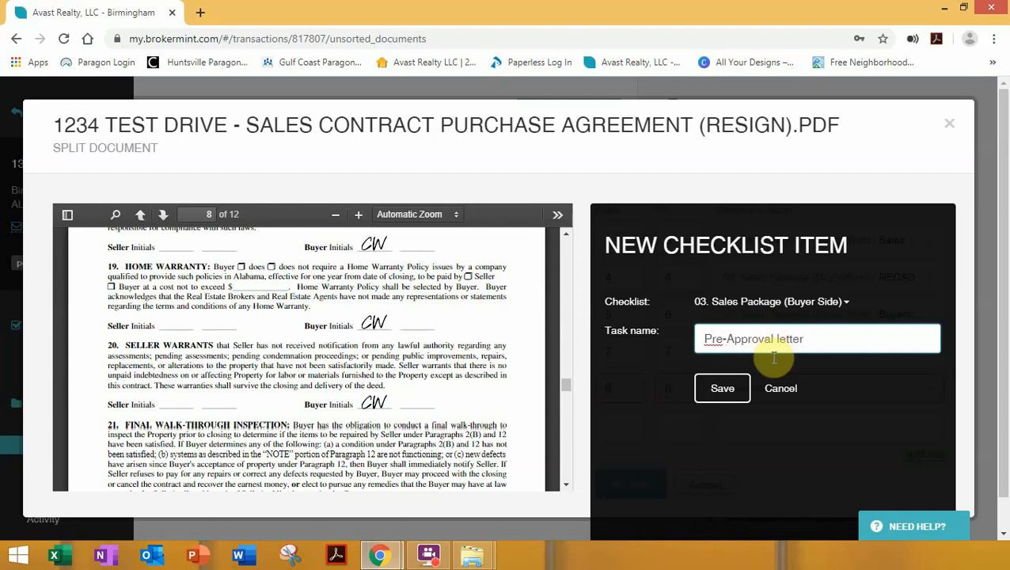
left_click(721, 391)
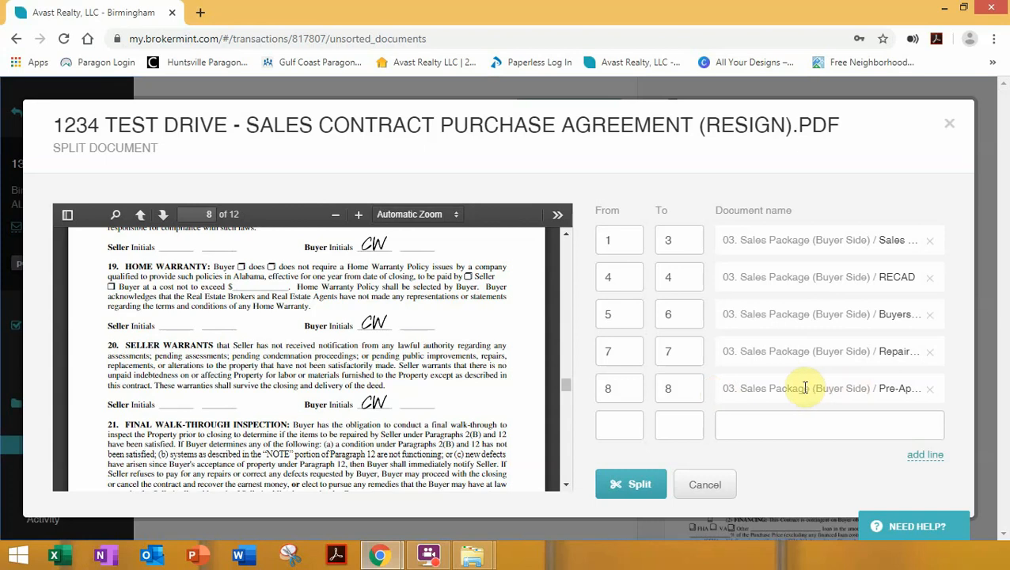
scroll(356, 313, "down", 6)
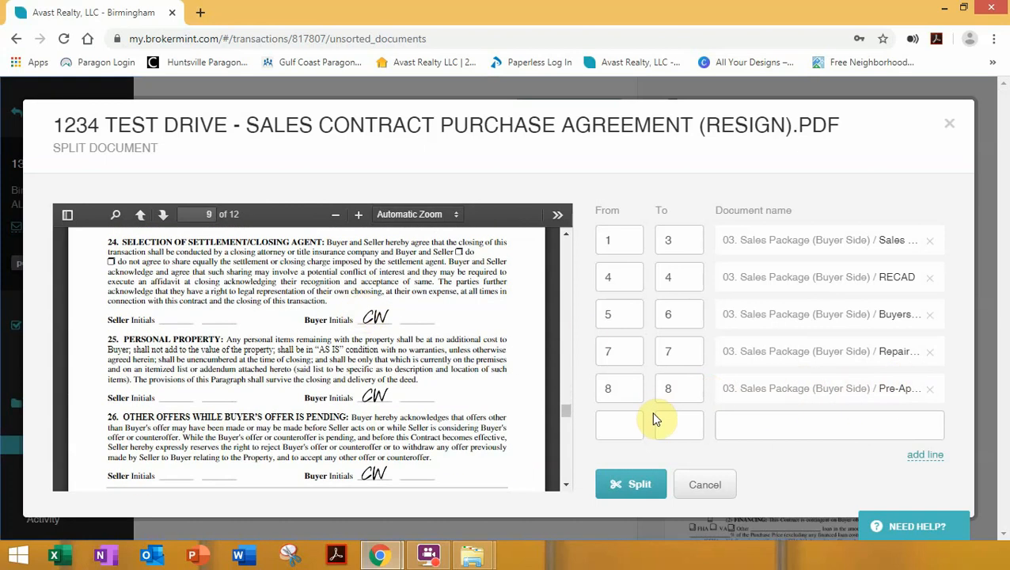
Assign pages 9 to 11 of the PDF to the Miscellaneous Addendum item of the 03. Sales Package (Buyer Side) checklist.
left_click(631, 425)
type("9")
left_click(676, 426)
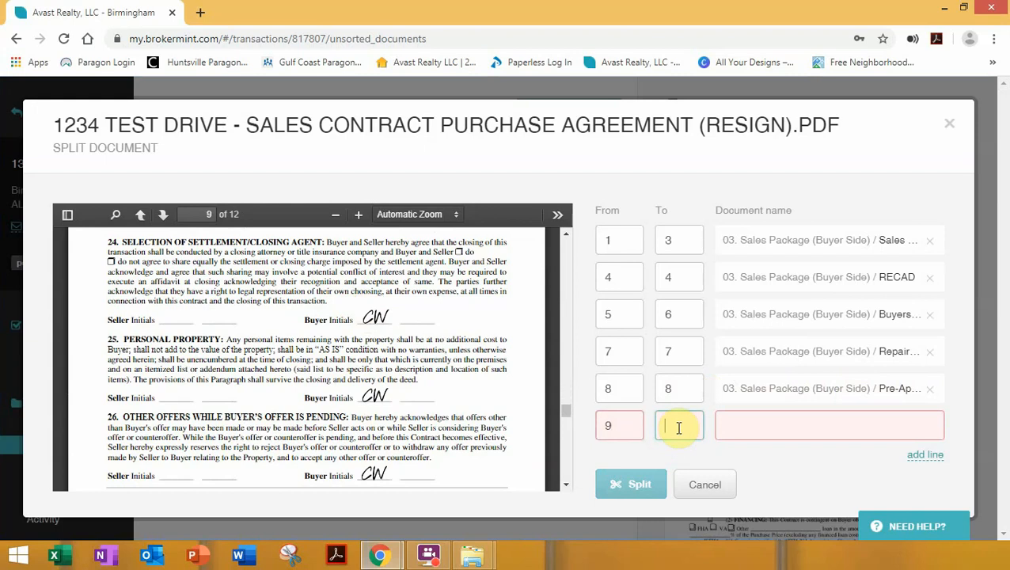
scroll(326, 322, "down", 3)
scroll(326, 322, "down", 3)
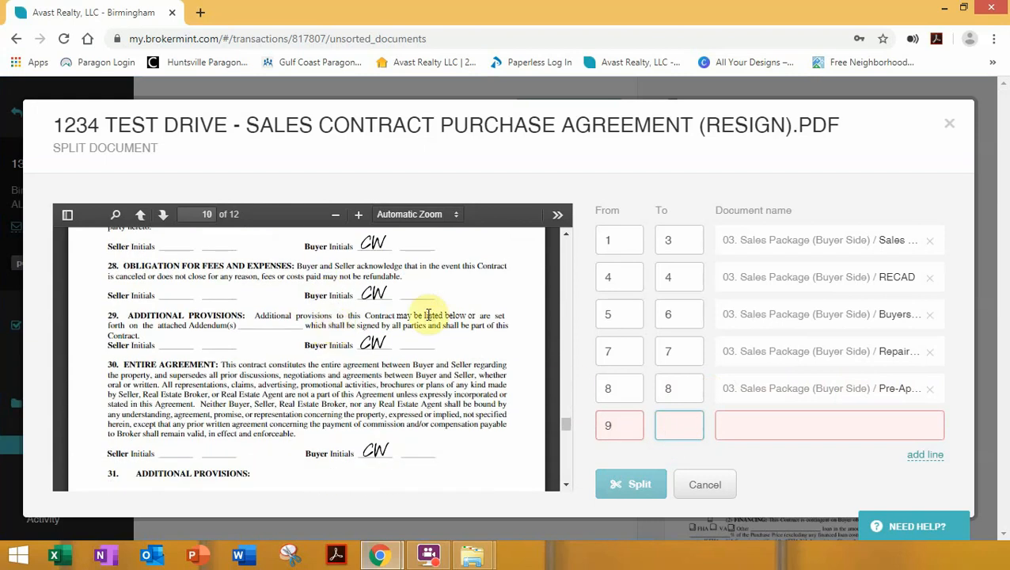
type("11")
scroll(442, 342, "down", 6)
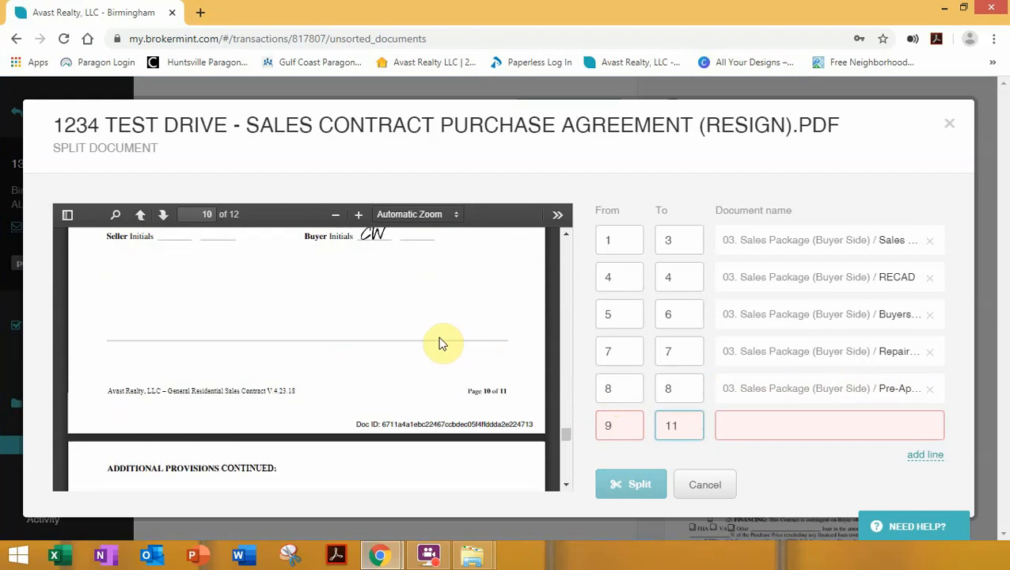
left_click(804, 419)
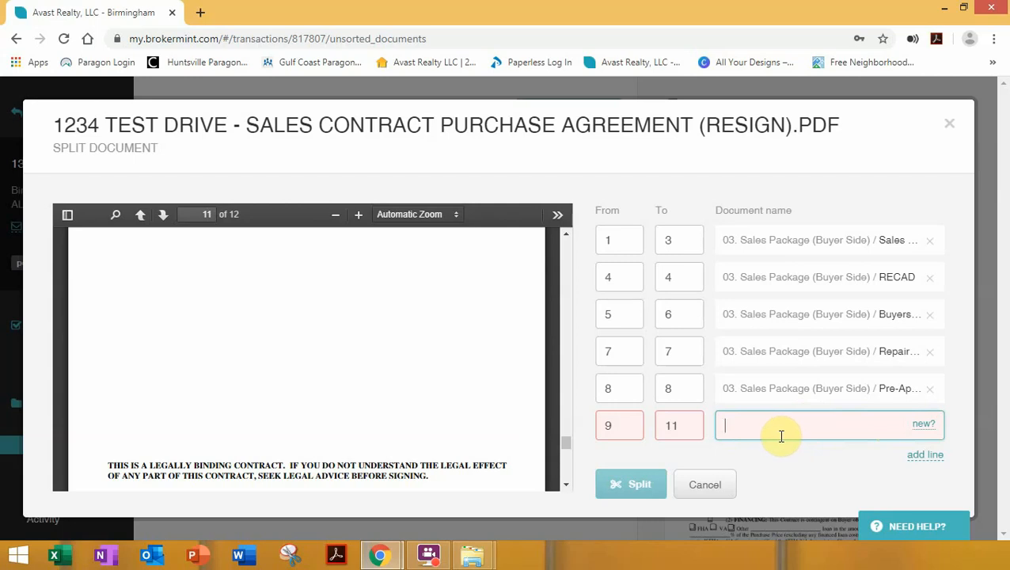
type("mi")
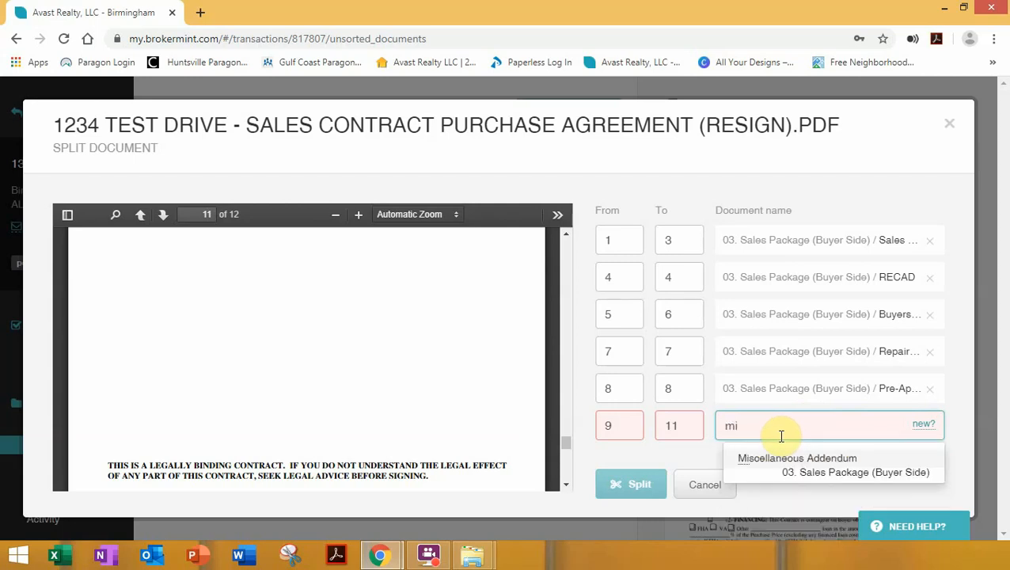
left_click(807, 477)
Add a seventh split line that covers only page 12 of the PDF.
scroll(360, 381, "down", 1)
scroll(360, 381, "down", 3)
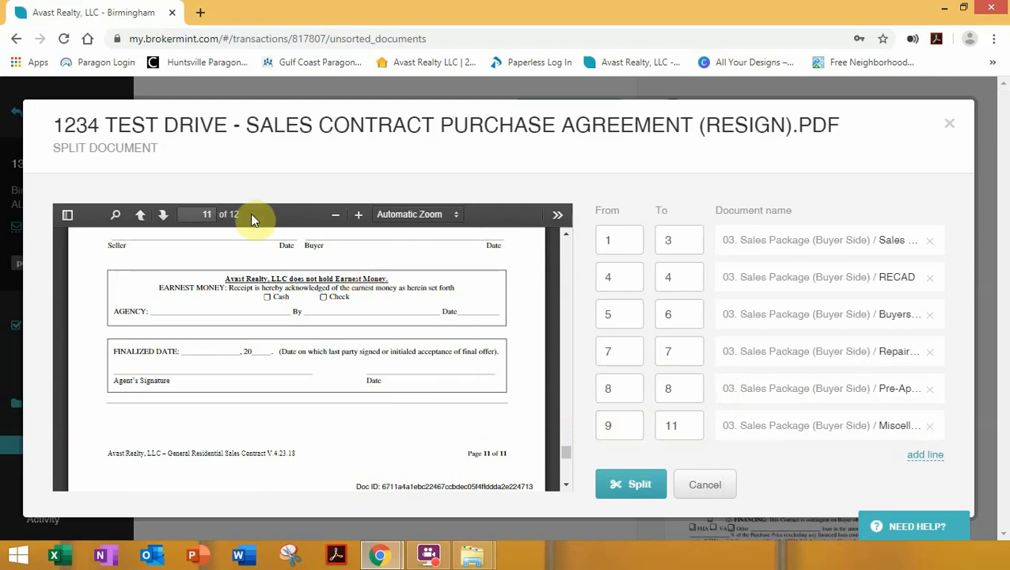
scroll(250, 341, "down", 3)
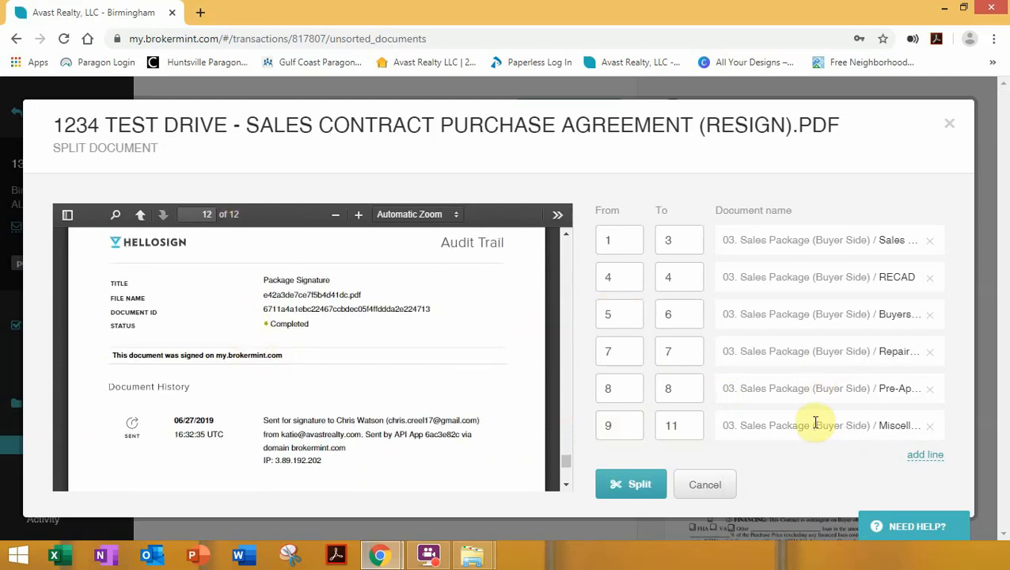
left_click(918, 457)
scroll(765, 389, "down", 1)
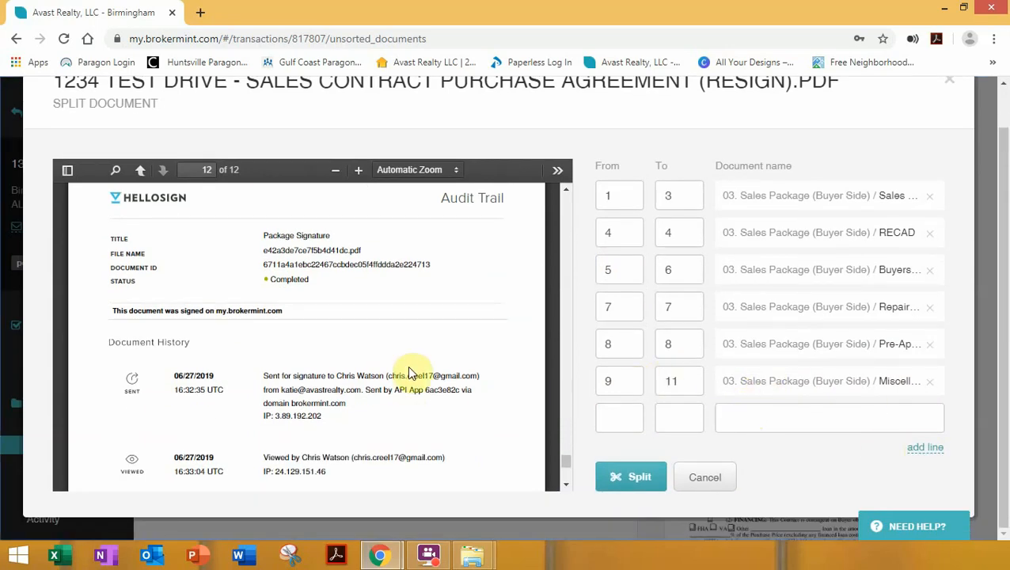
left_click(626, 419)
type("1")
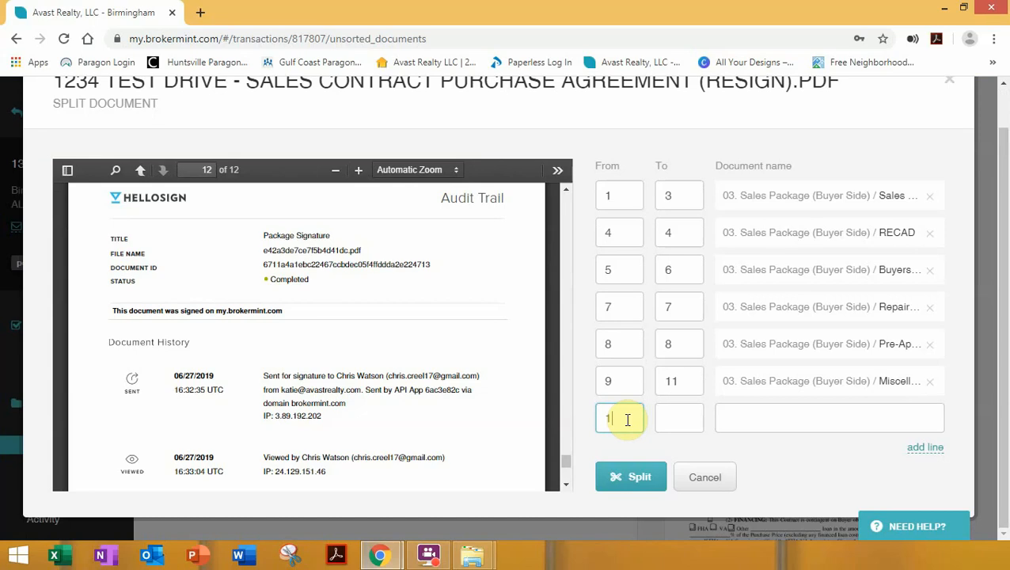
type("212")
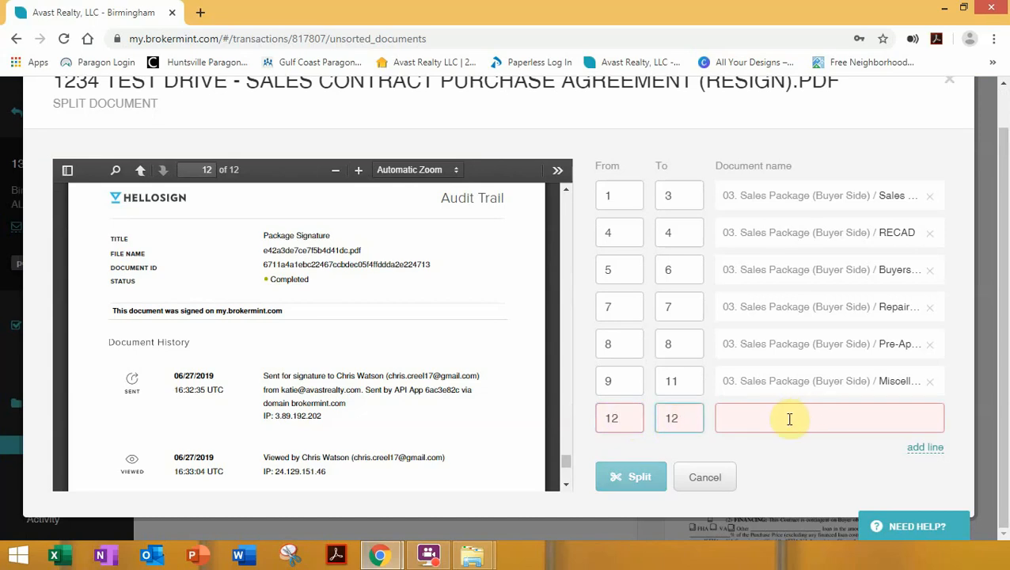
Create a new checklist item named ALTA/TRID addendum in 03. Sales Package (Buyer Side) for page 12 and split the document.
left_click(787, 417)
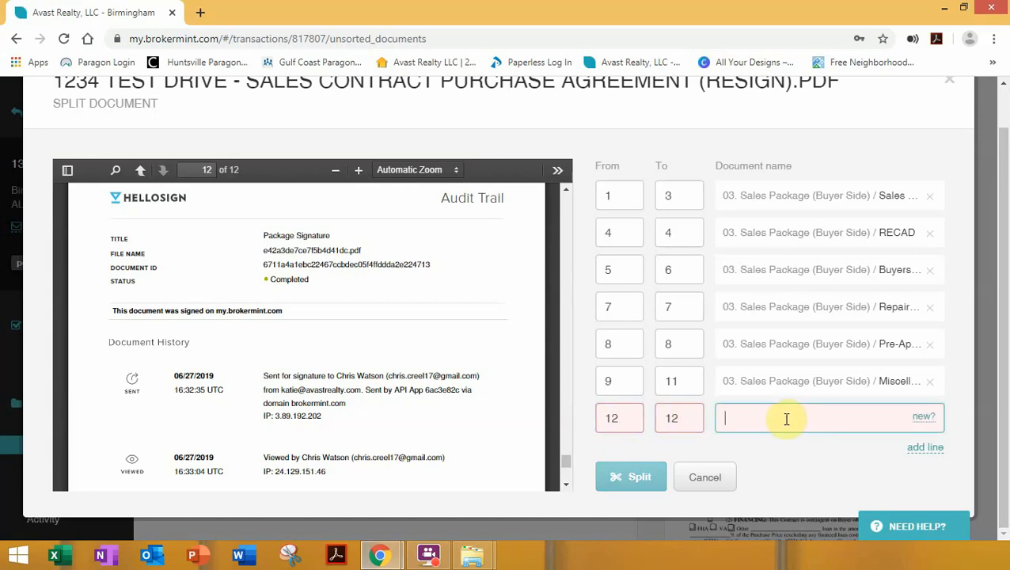
left_click(922, 417)
left_click(724, 290)
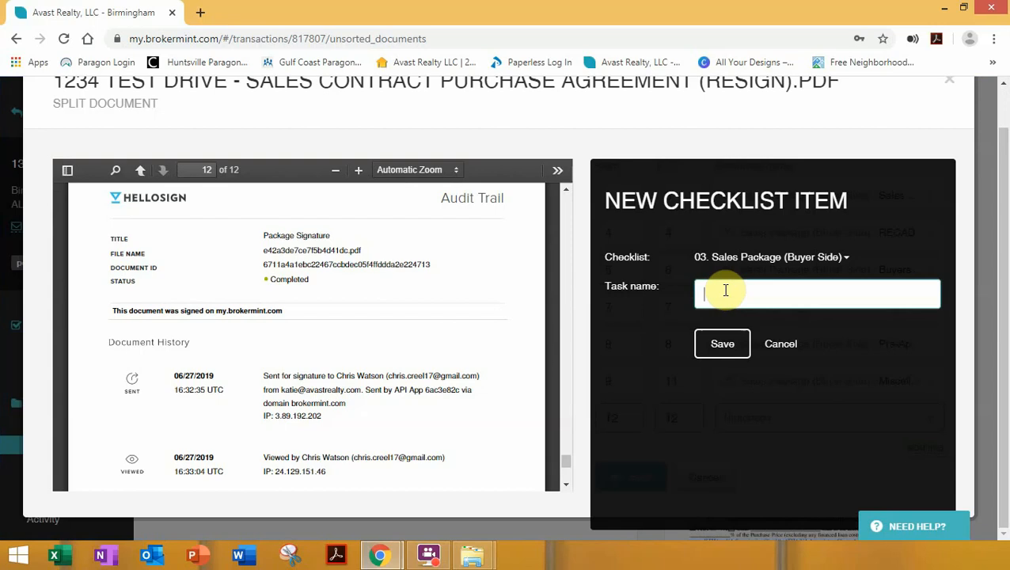
type("ALTa/TRID")
left_click(724, 291)
key("BackSpace")
type("A")
key("End")
type("addendum")
left_click(711, 346)
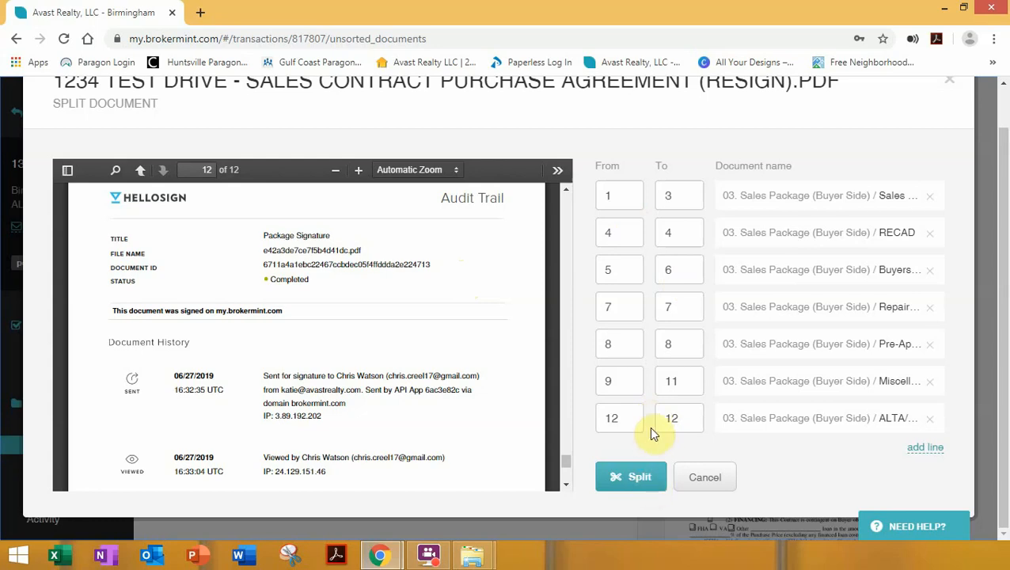
left_click(648, 478)
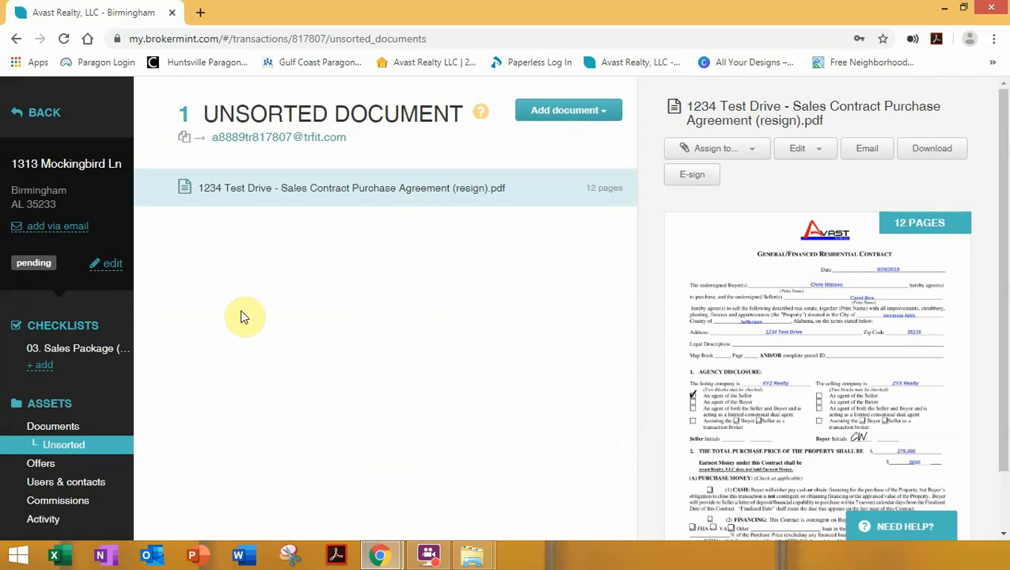
Check the 03. Sales Package (Buyer Side) checklist for items still missing a document and return to the unsorted documents.
left_click(118, 350)
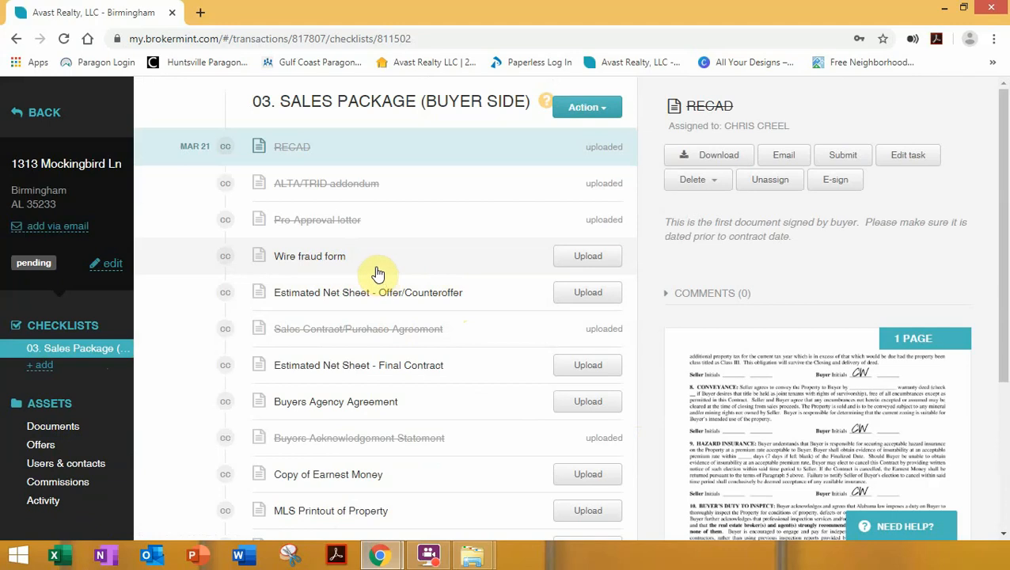
left_click(44, 426)
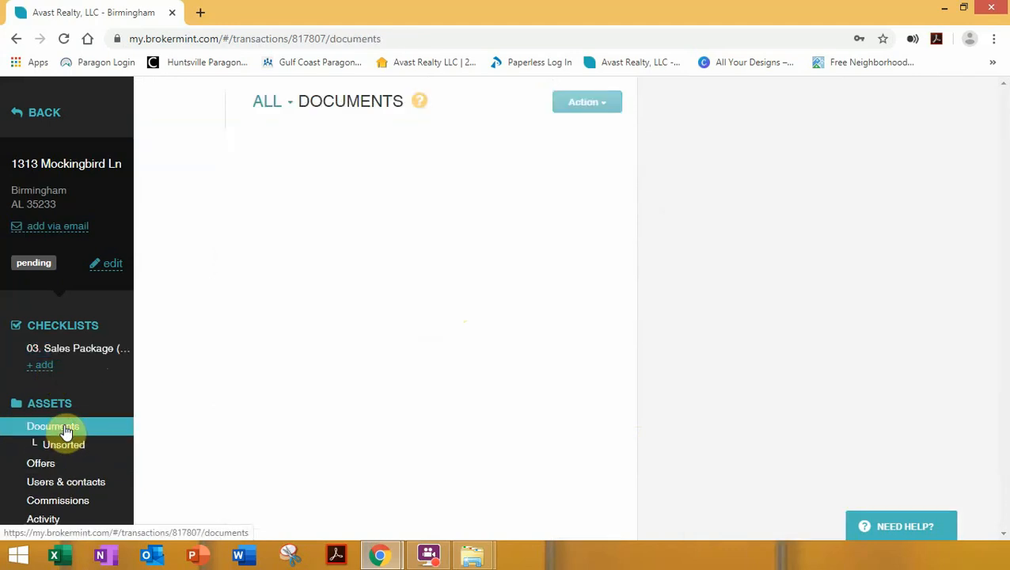
left_click(63, 447)
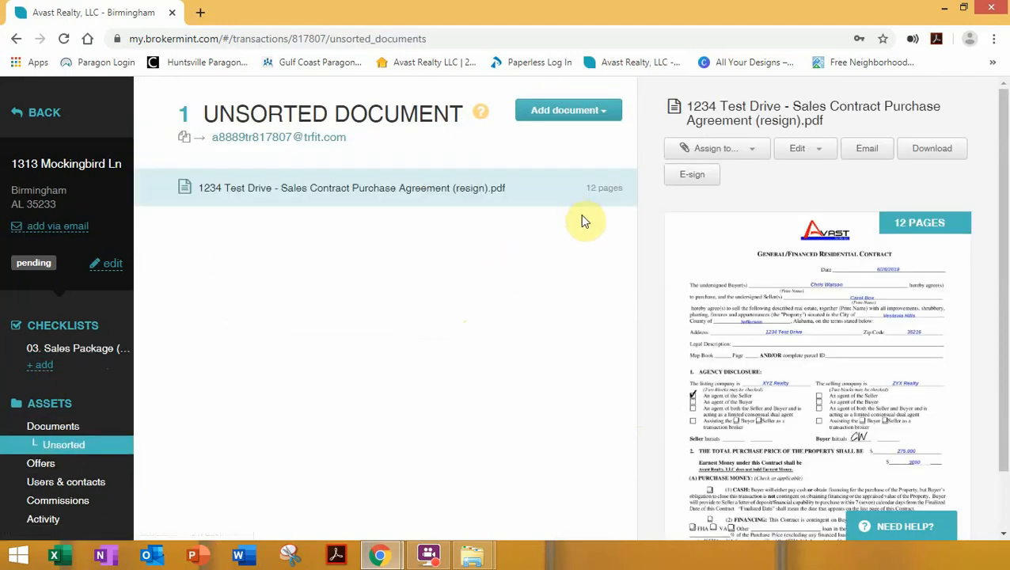
Split page 12 of the unsorted sales contract PDF into the checklist's Wire fraud form item.
left_click(823, 157)
left_click(800, 181)
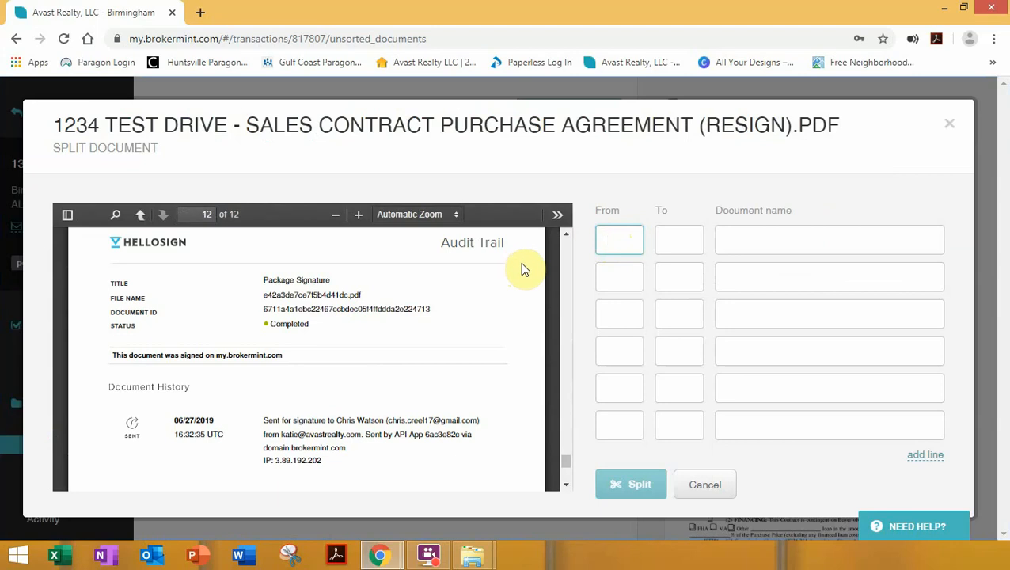
type("12")
left_click(666, 247)
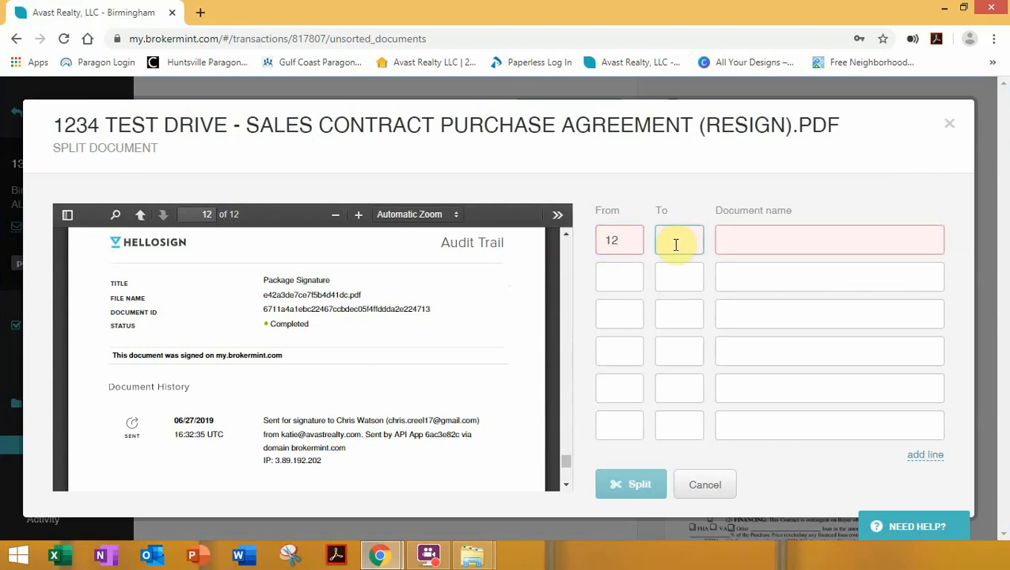
type("12")
left_click(761, 244)
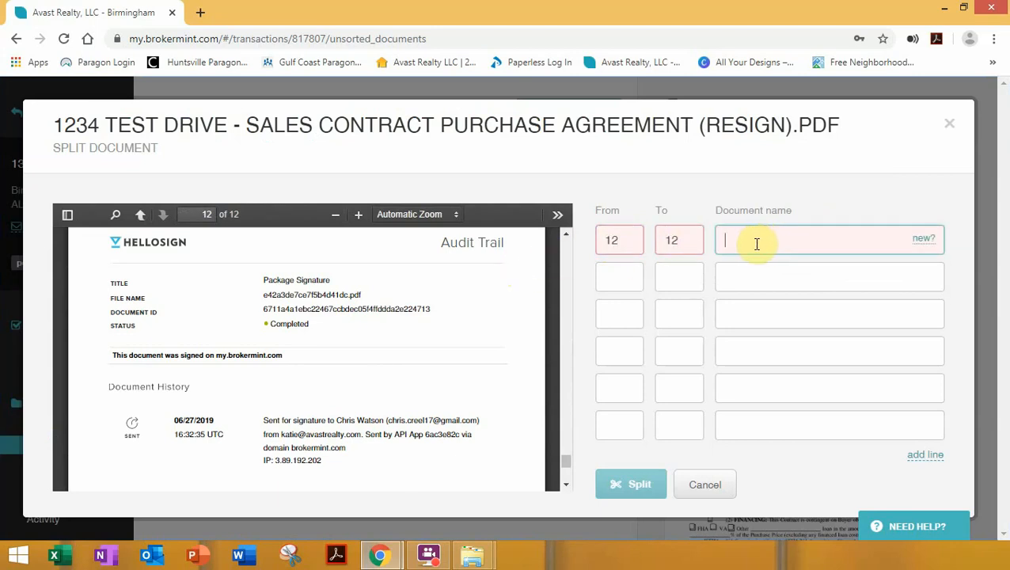
type("wire")
left_click(798, 273)
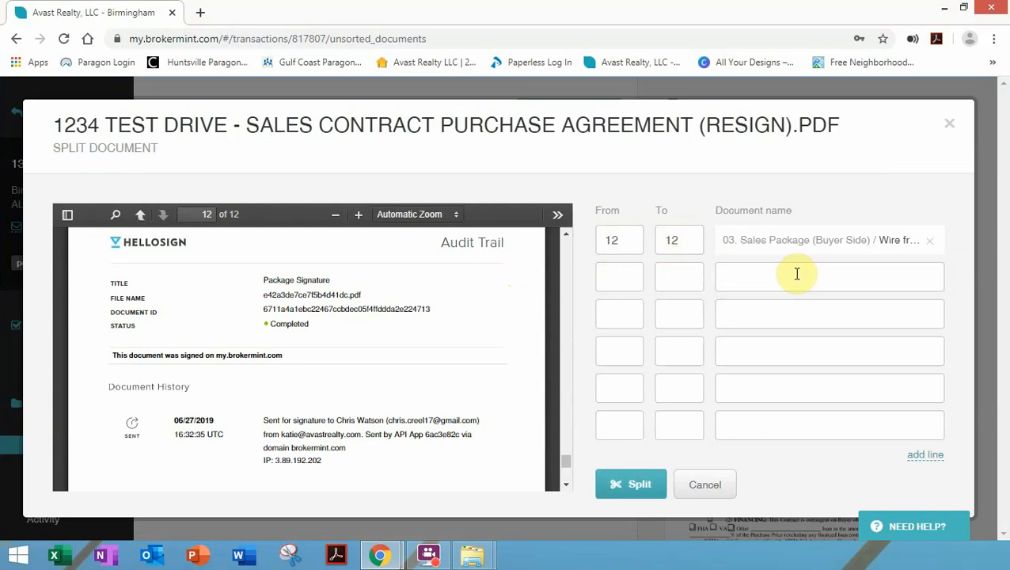
left_click(637, 482)
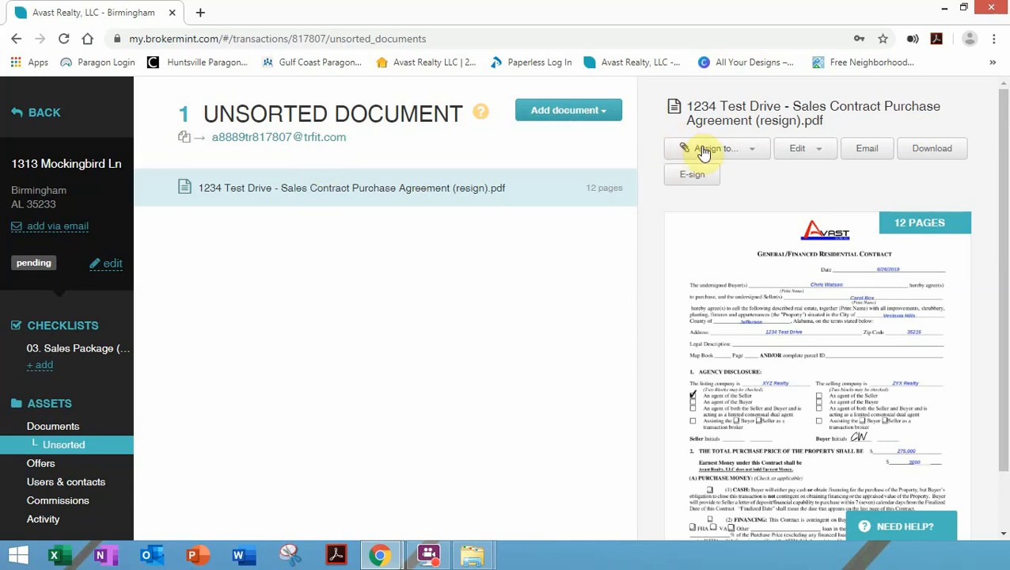
Split page 1 of the unsorted sales contract PDF into the checklist's Copy of Earnest Money item.
left_click(736, 150)
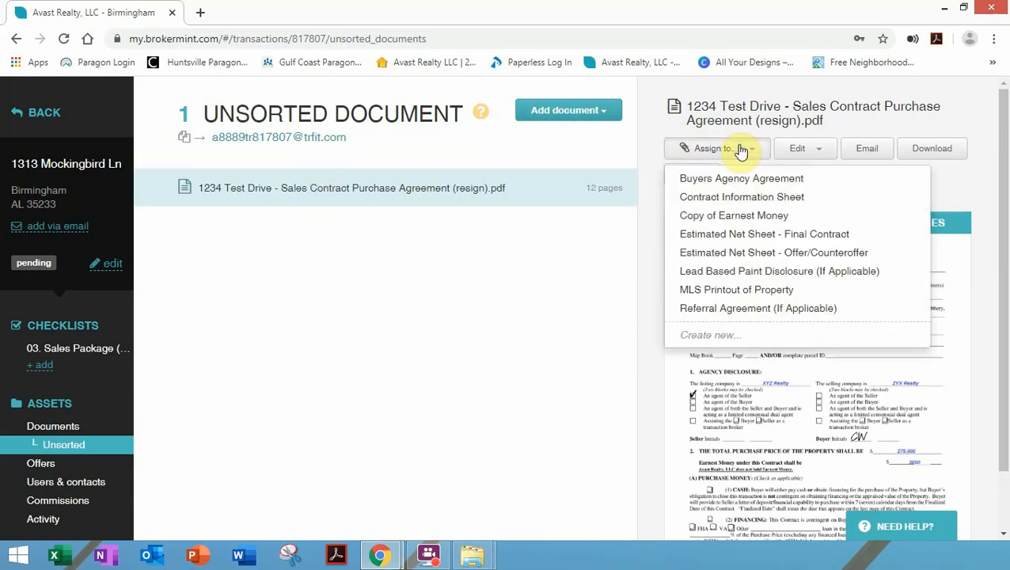
left_click(584, 256)
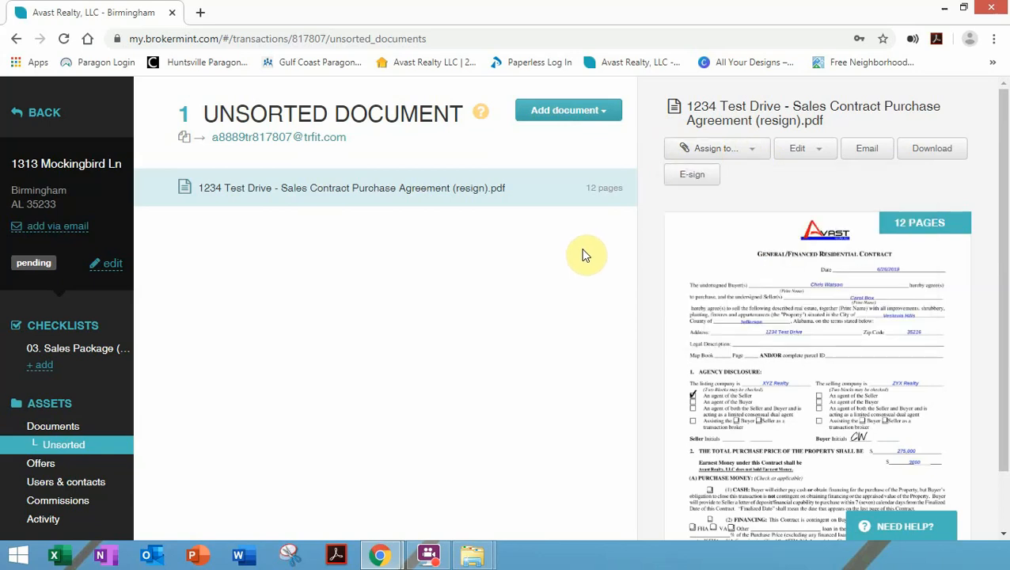
left_click(803, 152)
left_click(801, 179)
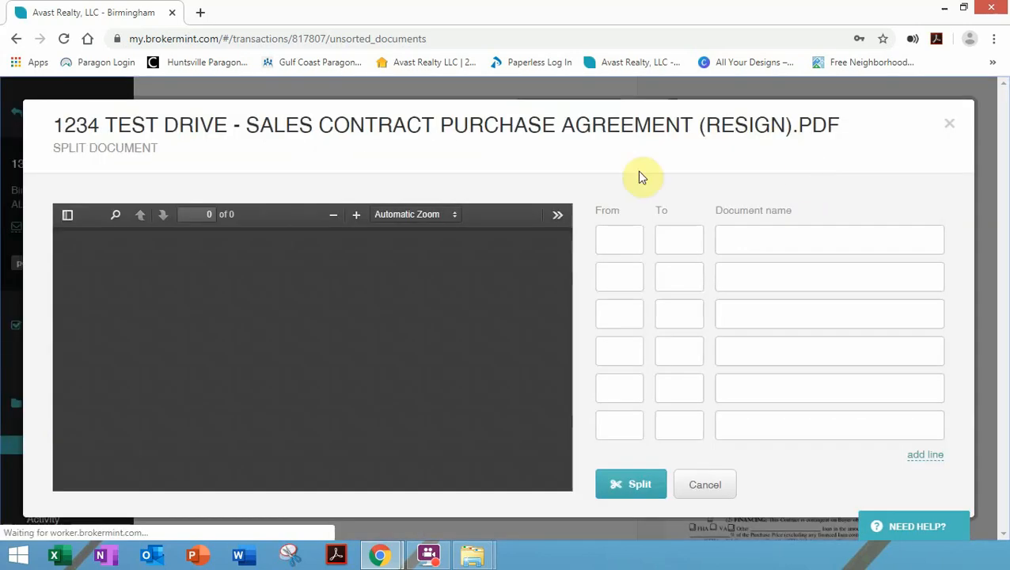
left_click(614, 232)
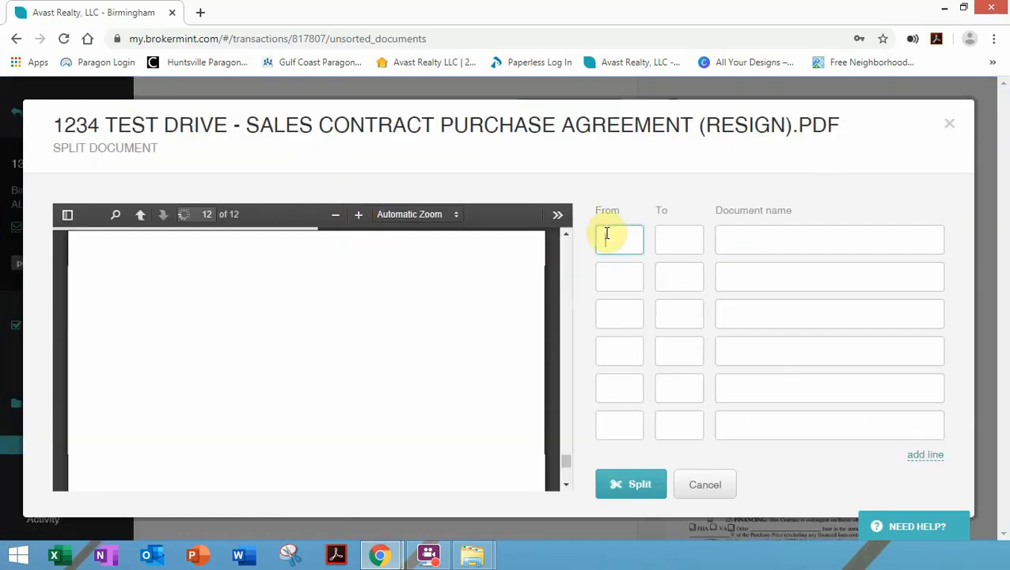
type("1")
left_click(679, 250)
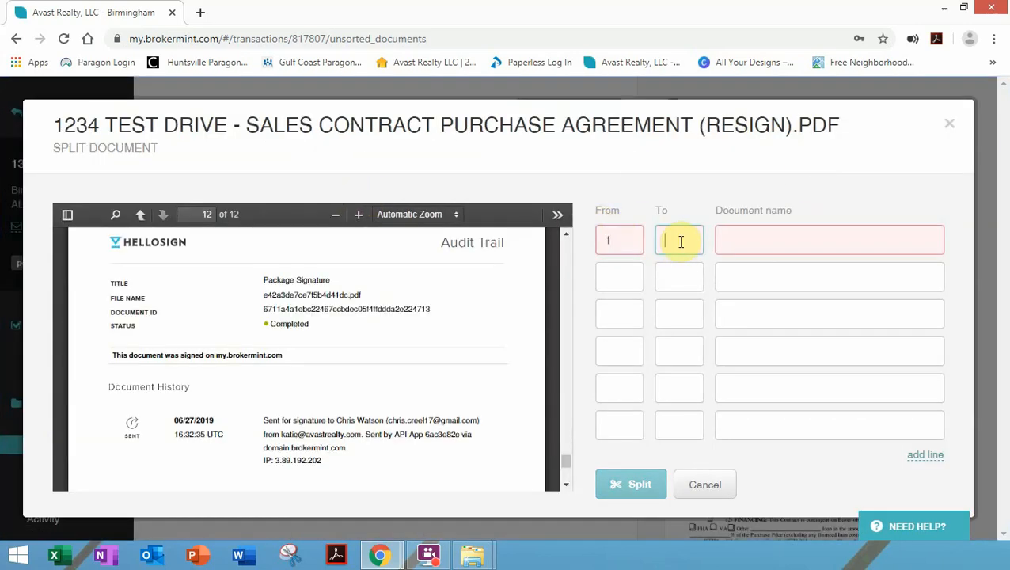
type("1")
left_click(834, 239)
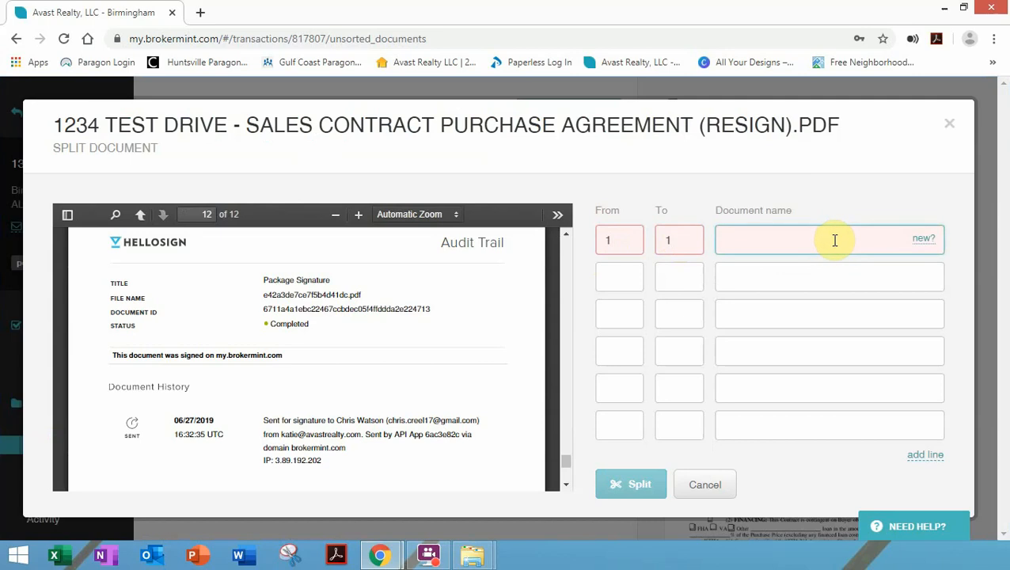
type("earn")
left_click(823, 278)
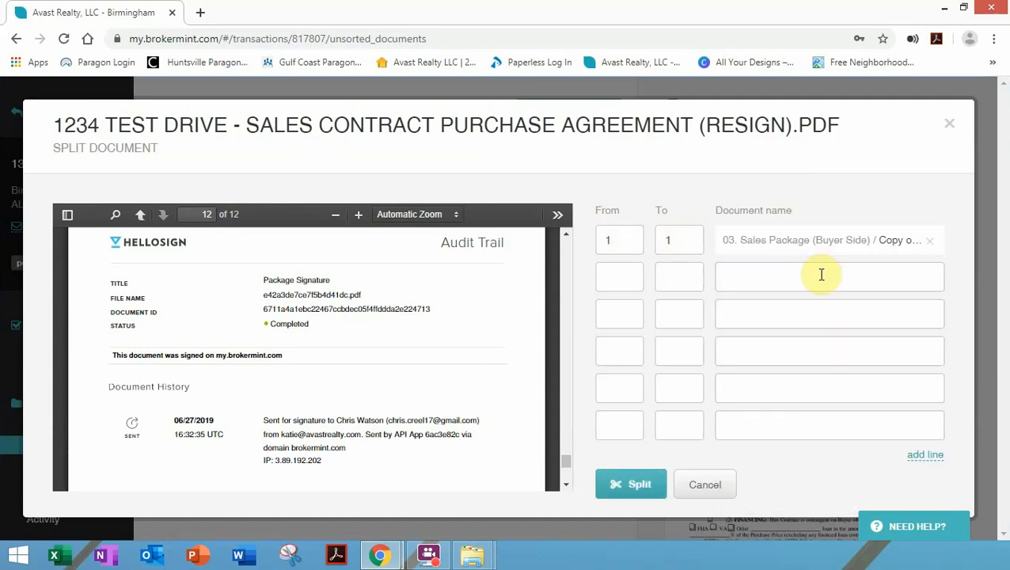
left_click(630, 484)
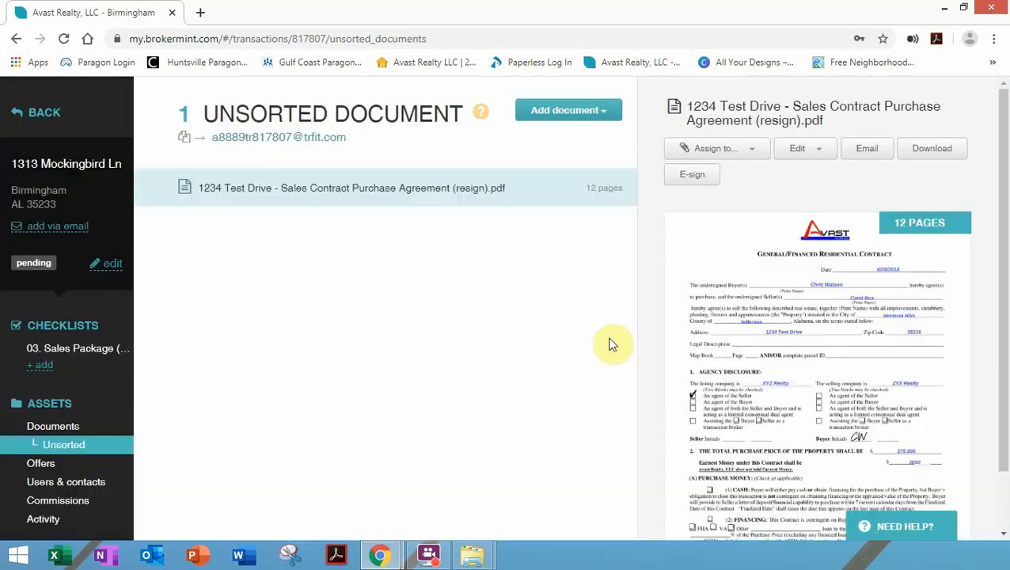
Review the 03. Sales Package (Buyer Side) checklist to see which items are uploaded and which still need a document.
left_click(81, 356)
scroll(209, 280, "down", 2)
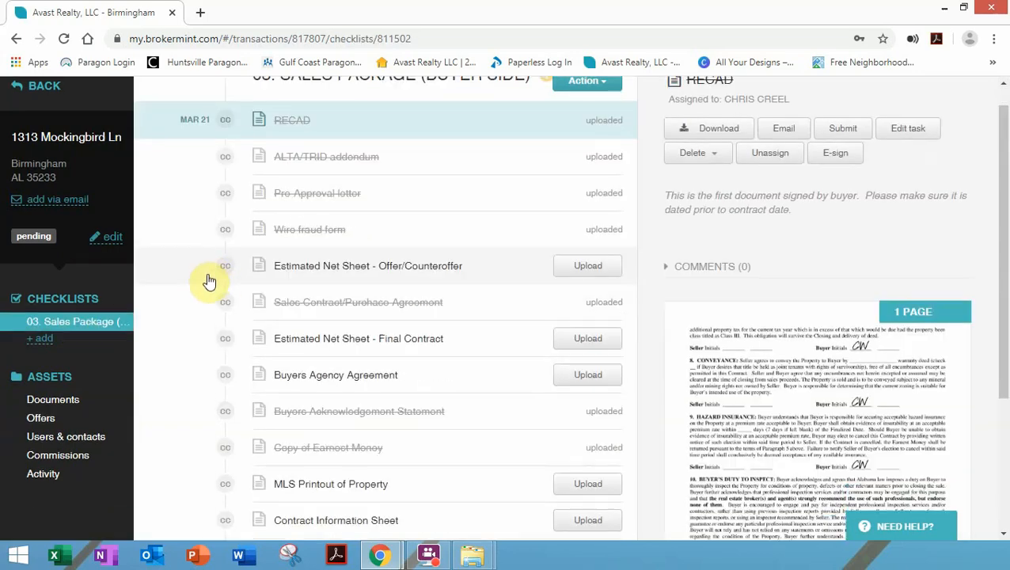
scroll(211, 282, "down", 1)
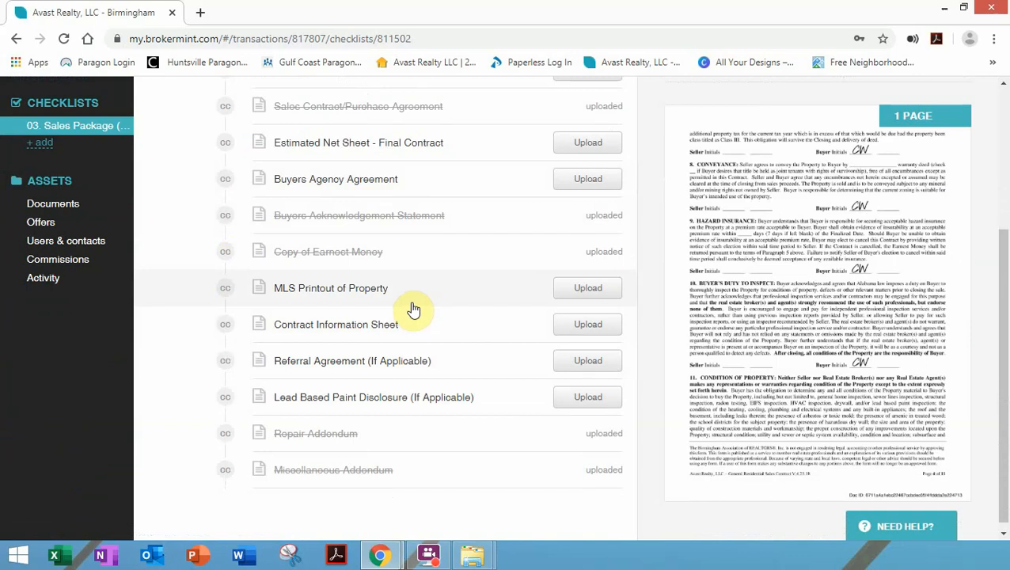
scroll(417, 300, "up", 4)
scroll(471, 371, "down", 4)
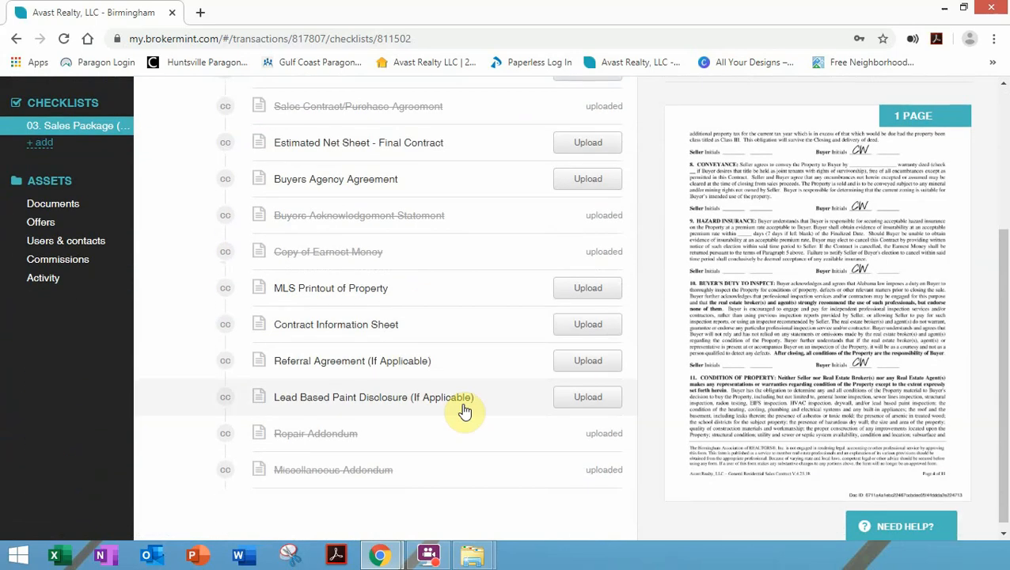
scroll(396, 290, "up", 3)
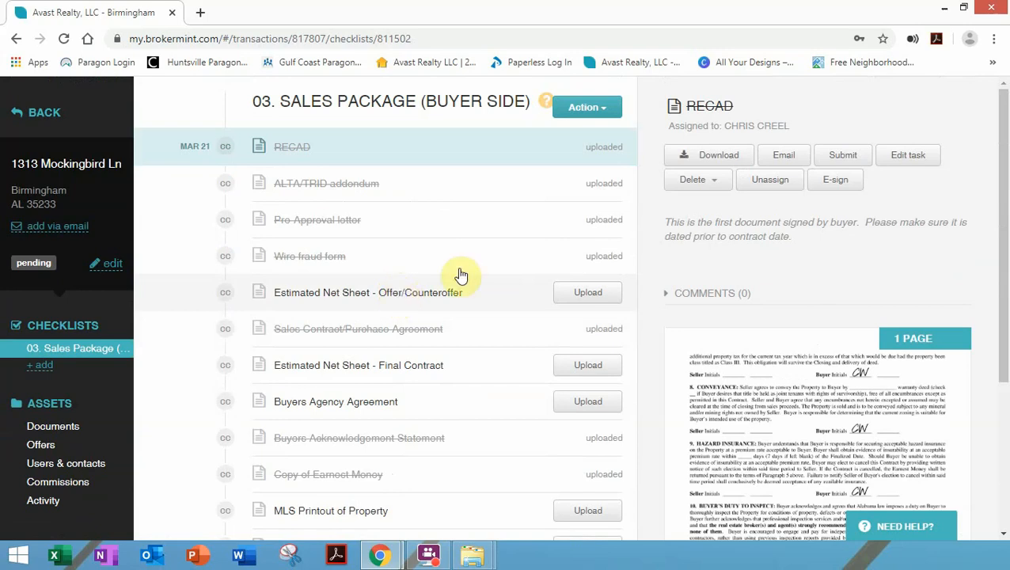
Examine the submit options for the whole checklist and for the individual RECAD, ALTA/TRID addendum and Pre-Approval letter items.
left_click(580, 116)
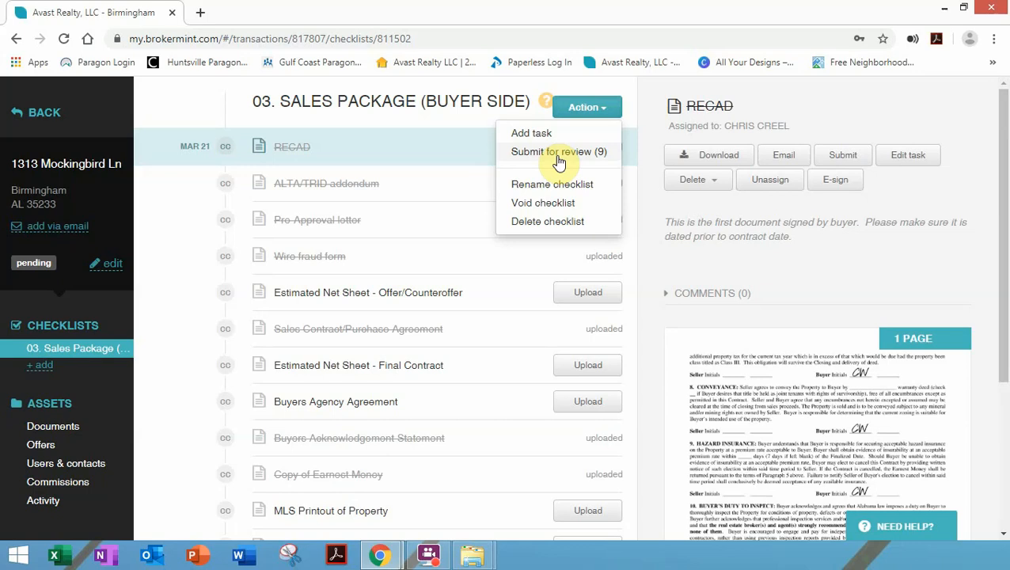
left_click(446, 254)
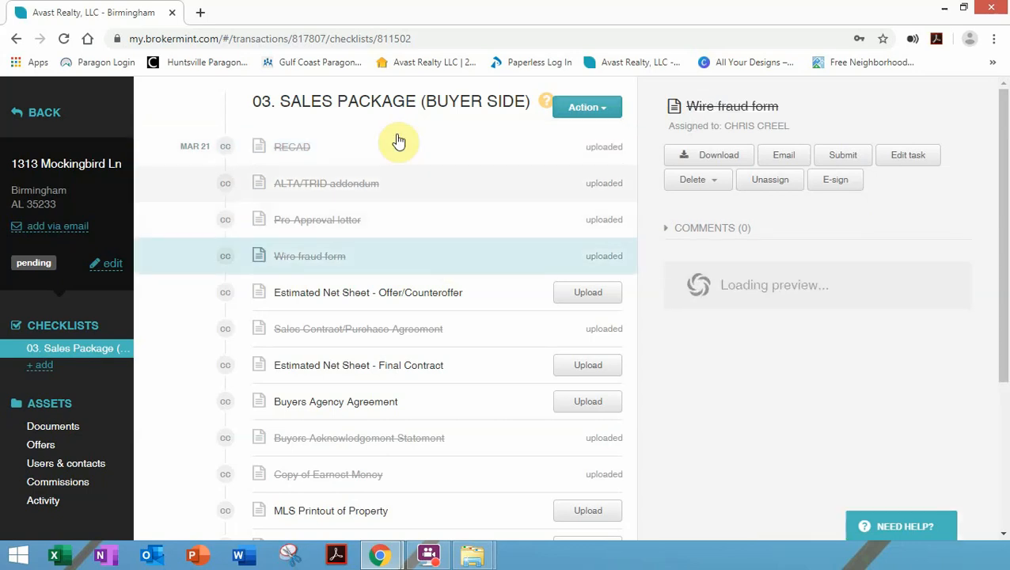
left_click(397, 154)
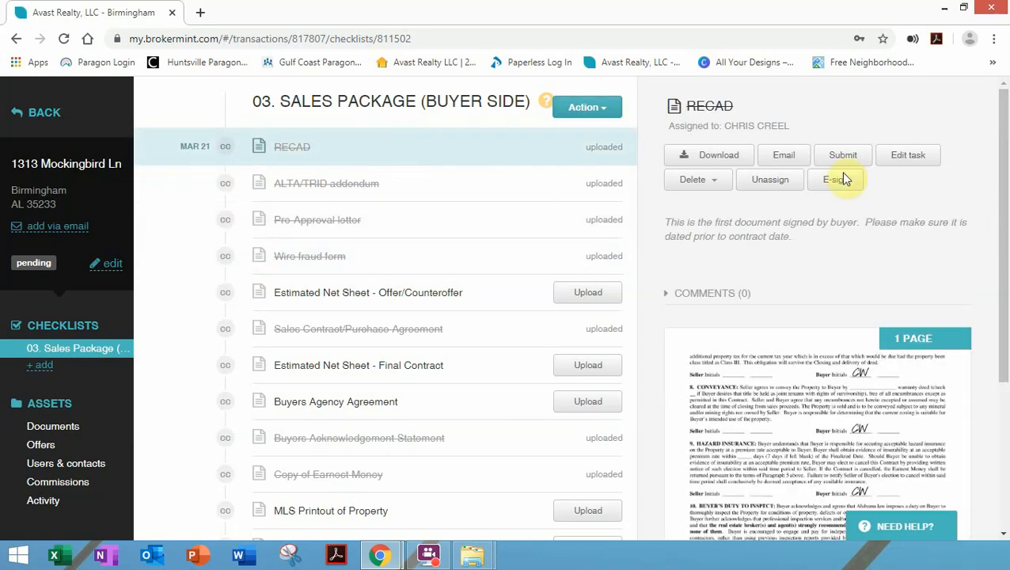
left_click(353, 185)
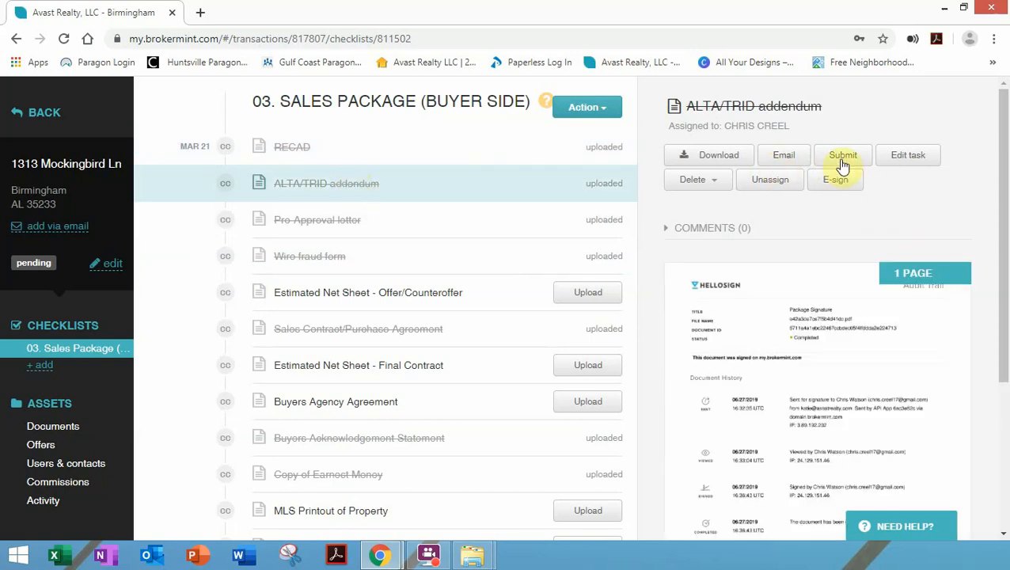
left_click(404, 226)
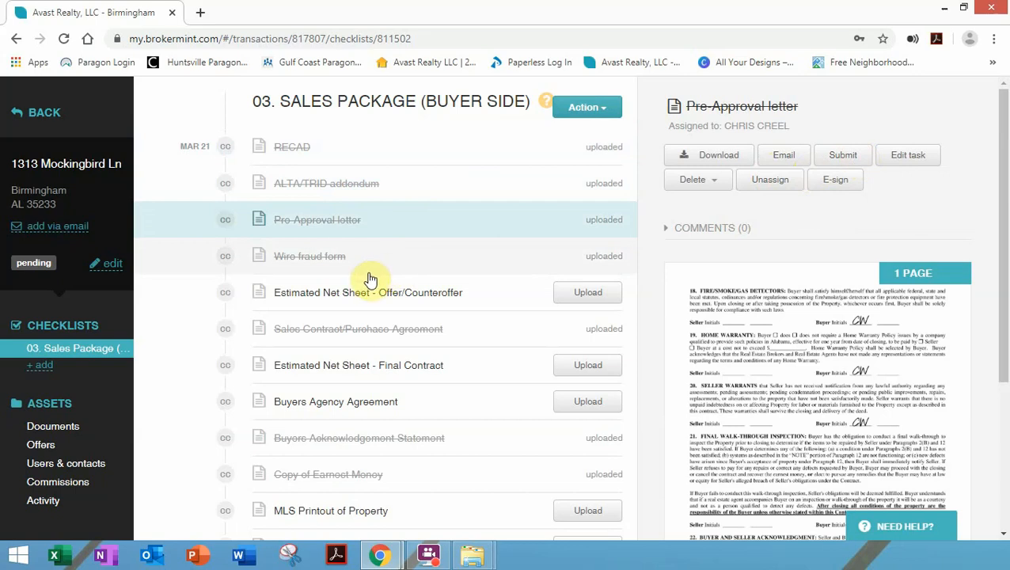
Submit all uploaded documents in the 03. Sales Package (Buyer Side) checklist for review and confirm the submission.
left_click(594, 115)
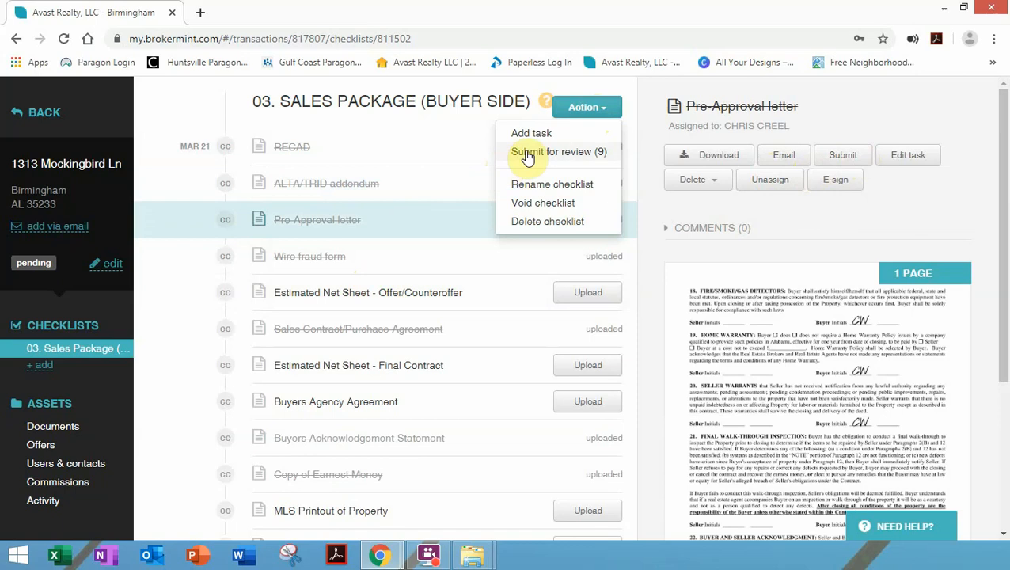
left_click(567, 154)
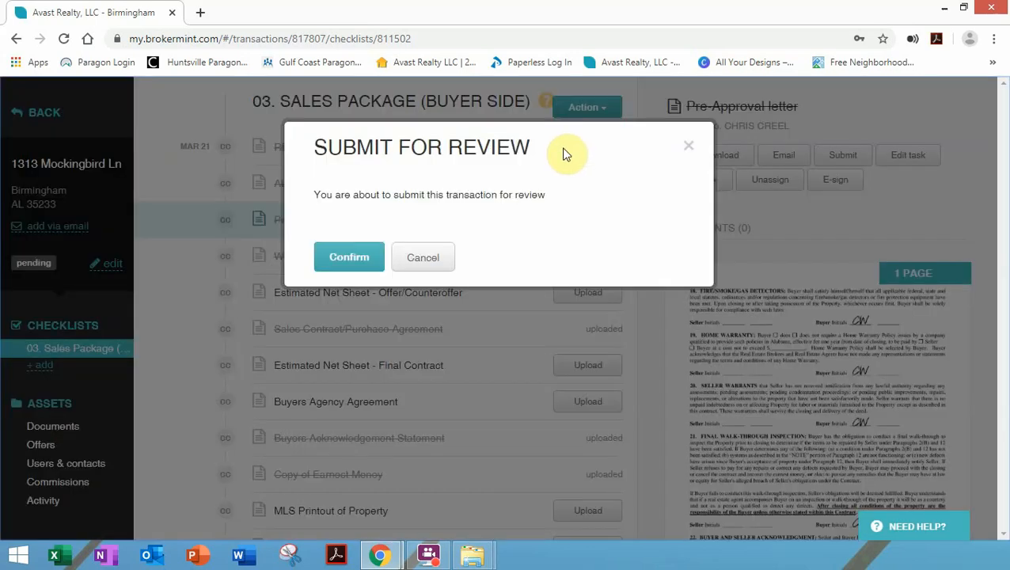
left_click(336, 257)
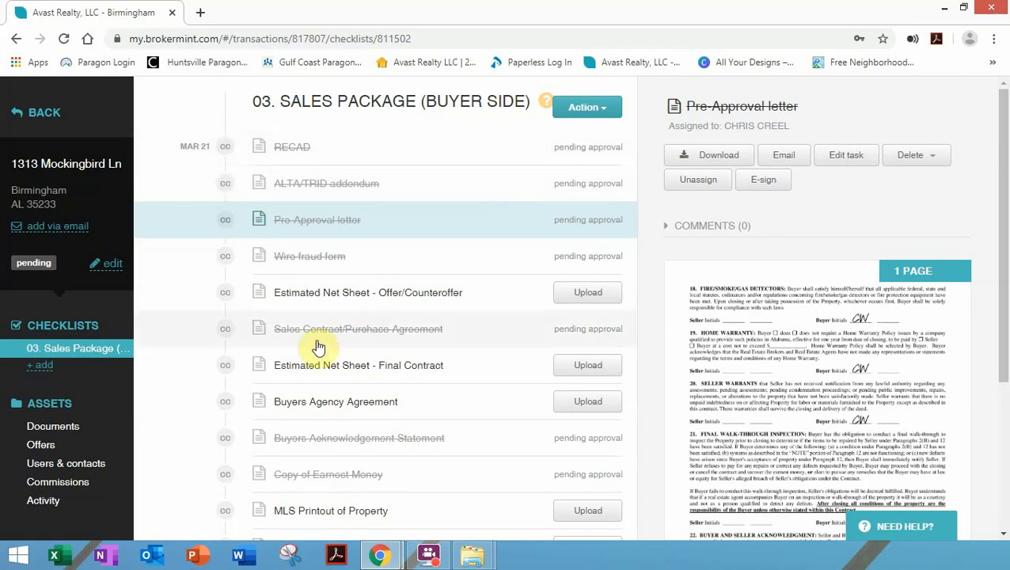
Check the transaction's unsorted documents, then return to the 03. Sales Package (Buyer Side) checklist and review the items' statuses.
left_click(73, 428)
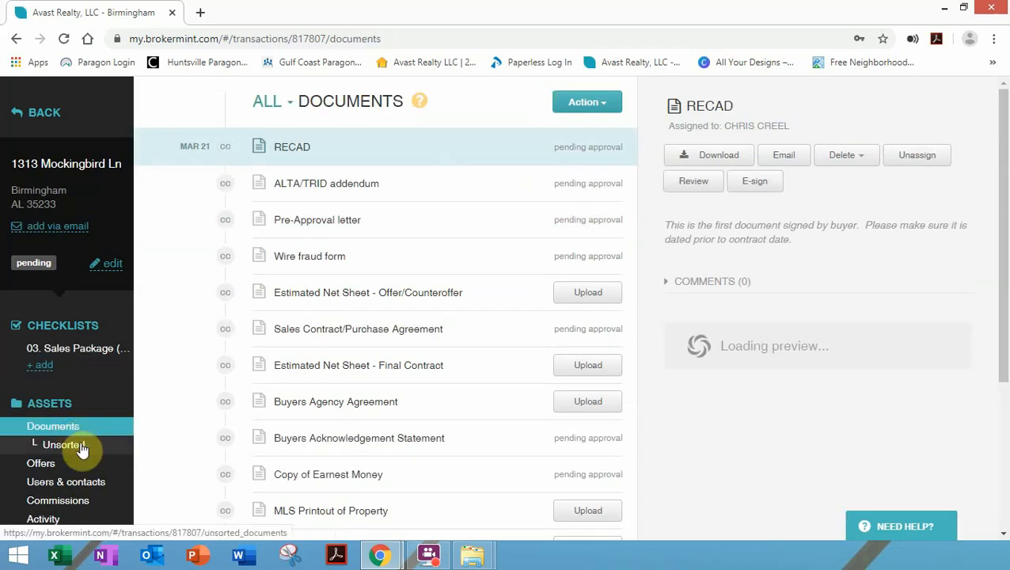
left_click(60, 444)
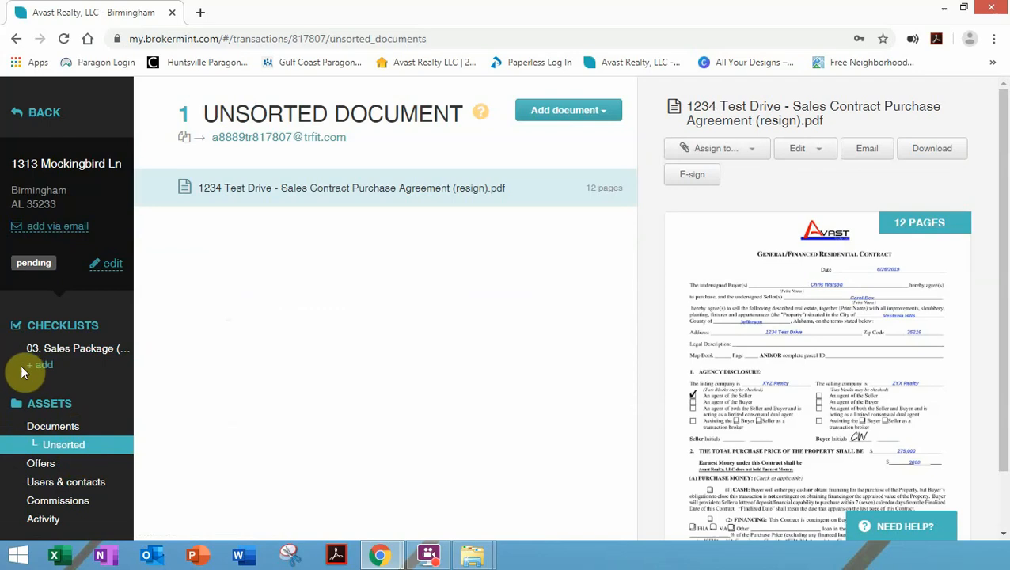
left_click(72, 347)
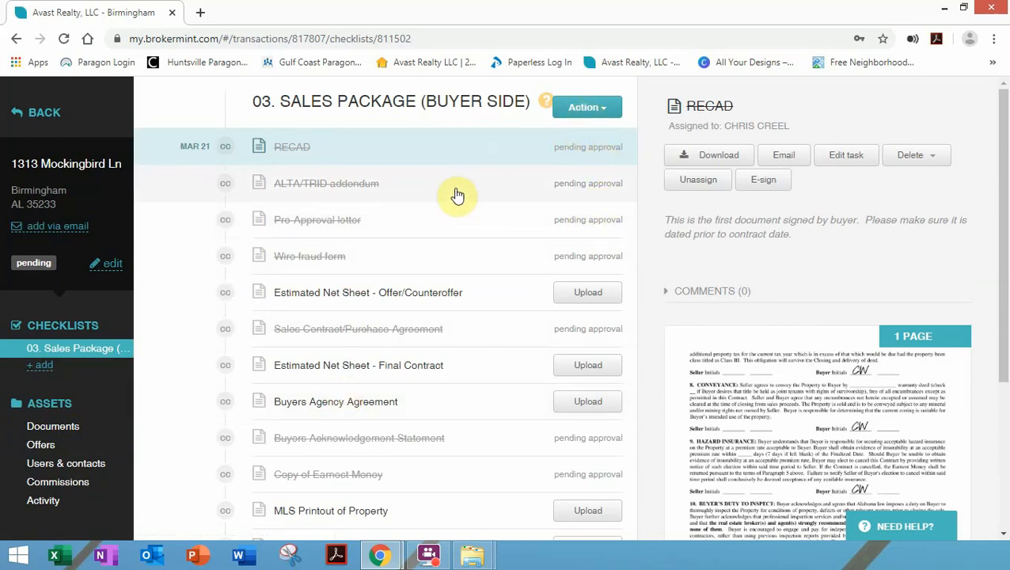
scroll(452, 198, "down", 2)
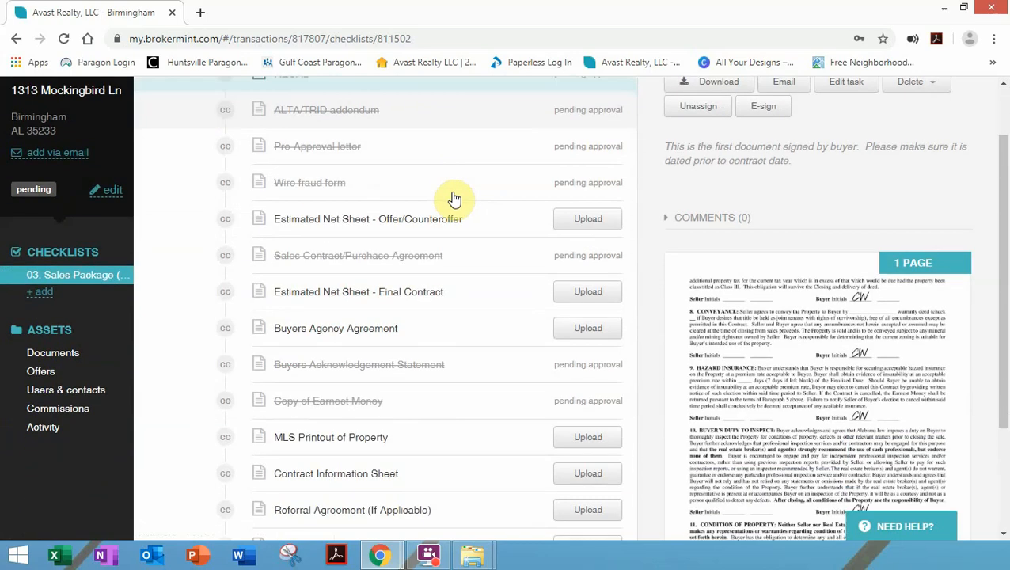
scroll(499, 223, "up", 2)
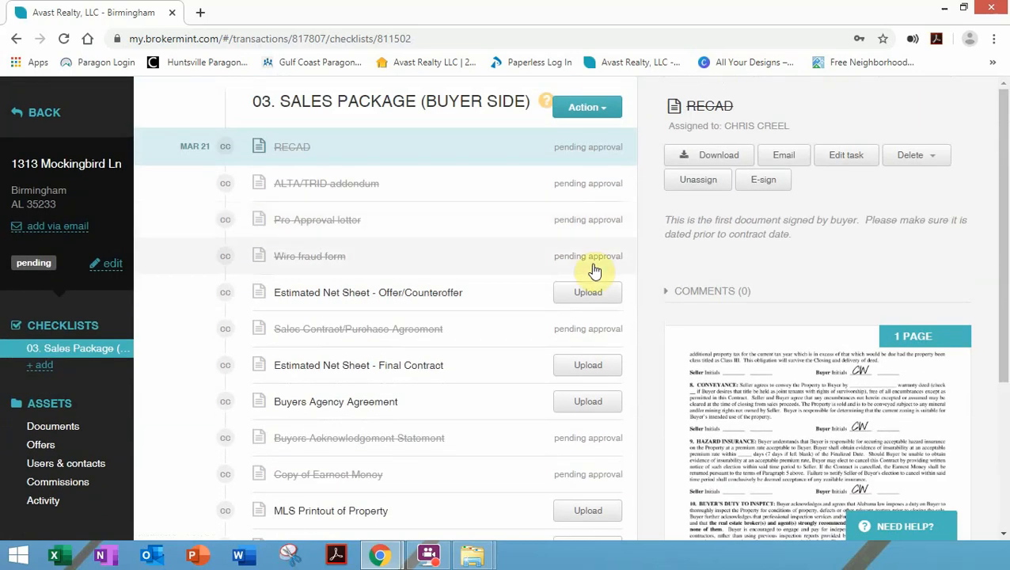